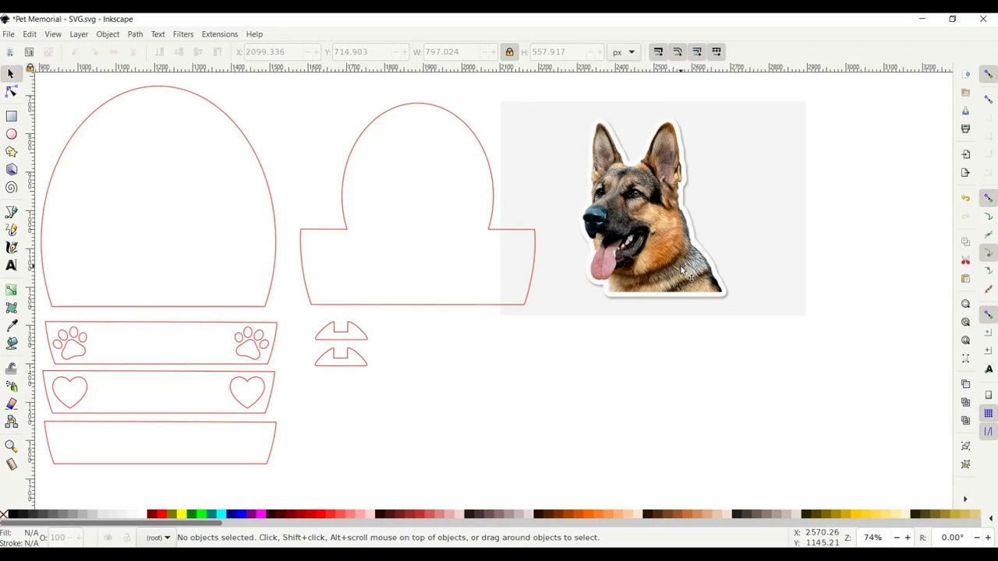
Select the colour German Shepherd photo on the canvas.
{"action": "left_click", "coordinate": [620, 226]}
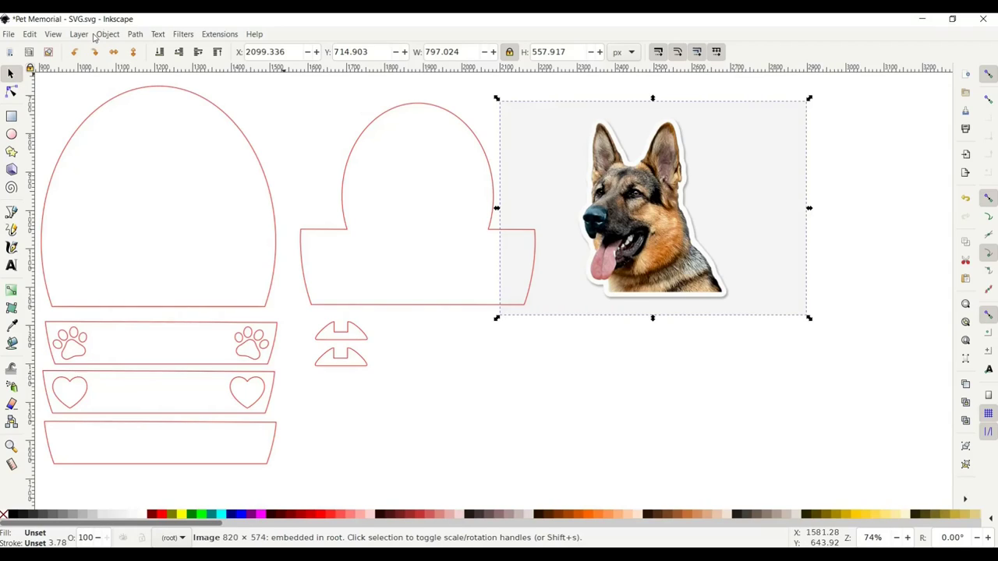
Set up Trace Bitmap on the dog photo with Brightness cutoff mode and a 0.60 threshold.
{"action": "left_click", "coordinate": [135, 35]}
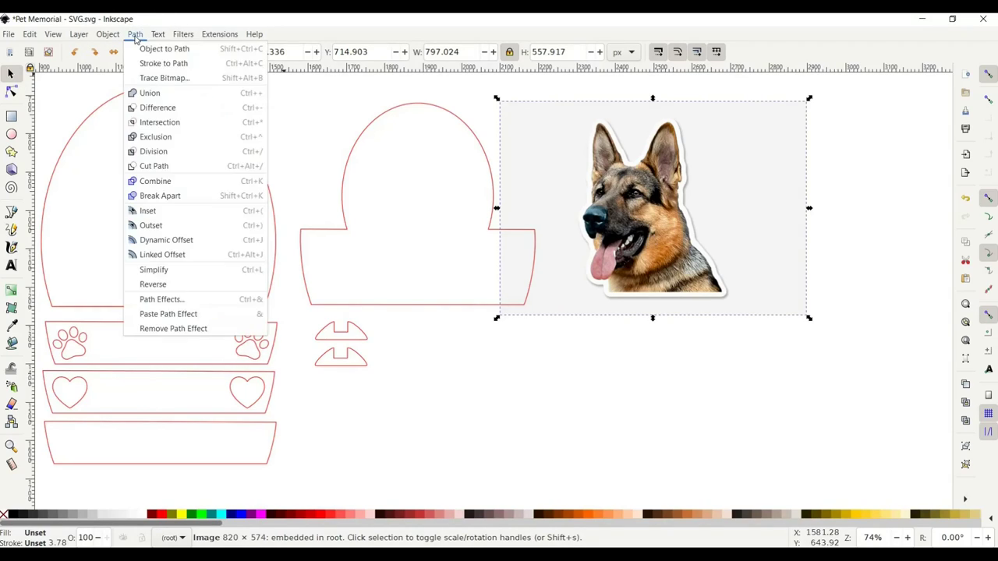
{"action": "left_click", "coordinate": [162, 80]}
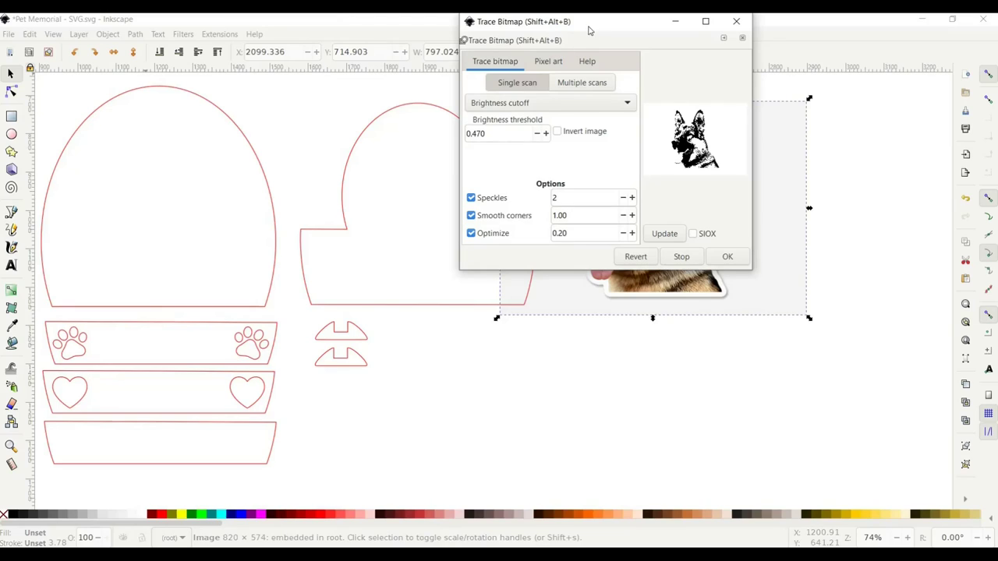
{"action": "mouse_move", "coordinate": [589, 30]}
{"action": "left_mouse_down"}
{"action": "mouse_move", "coordinate": [432, 83]}
{"action": "mouse_move", "coordinate": [322, 82]}
{"action": "left_mouse_up"}
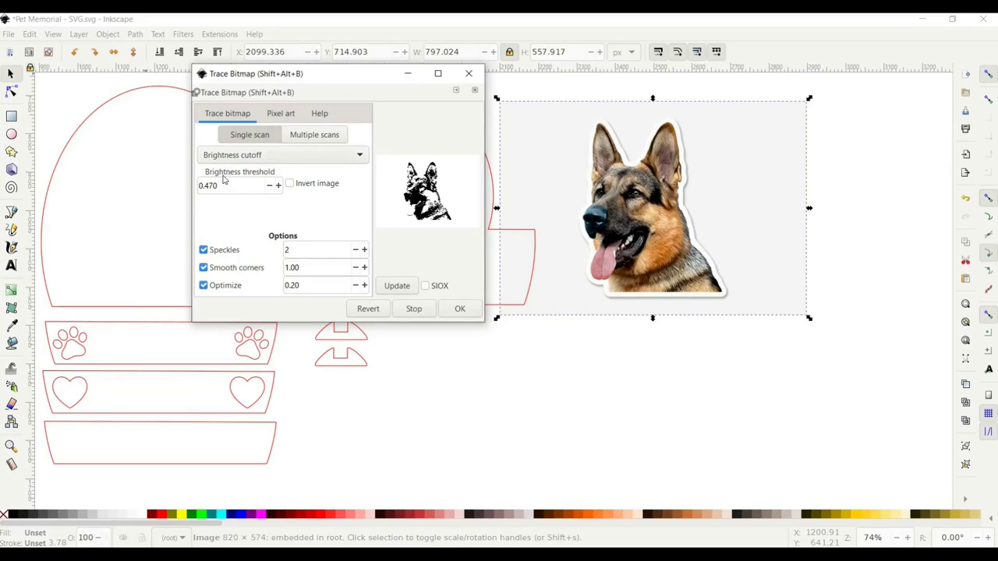
{"action": "left_click", "coordinate": [270, 156]}
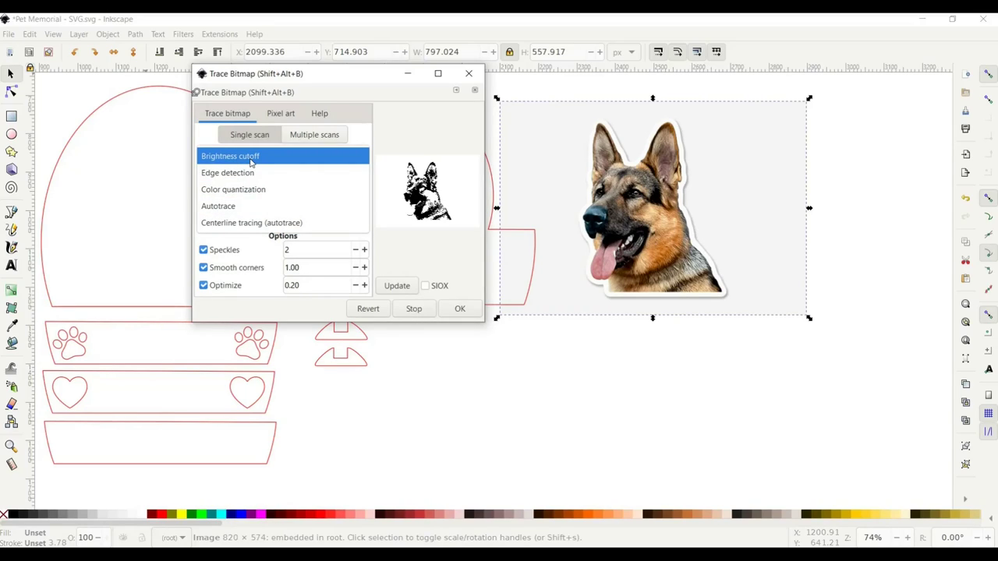
{"action": "left_click", "coordinate": [255, 159]}
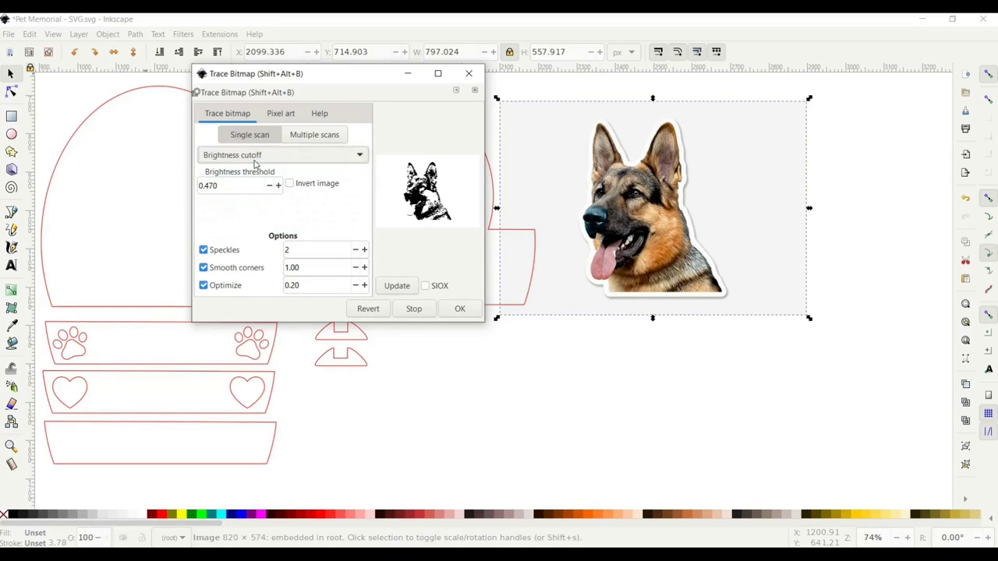
{"action": "left_click", "coordinate": [220, 187]}
{"action": "left_click_drag", "start_coordinate": [220, 187], "coordinate": [204, 187]}
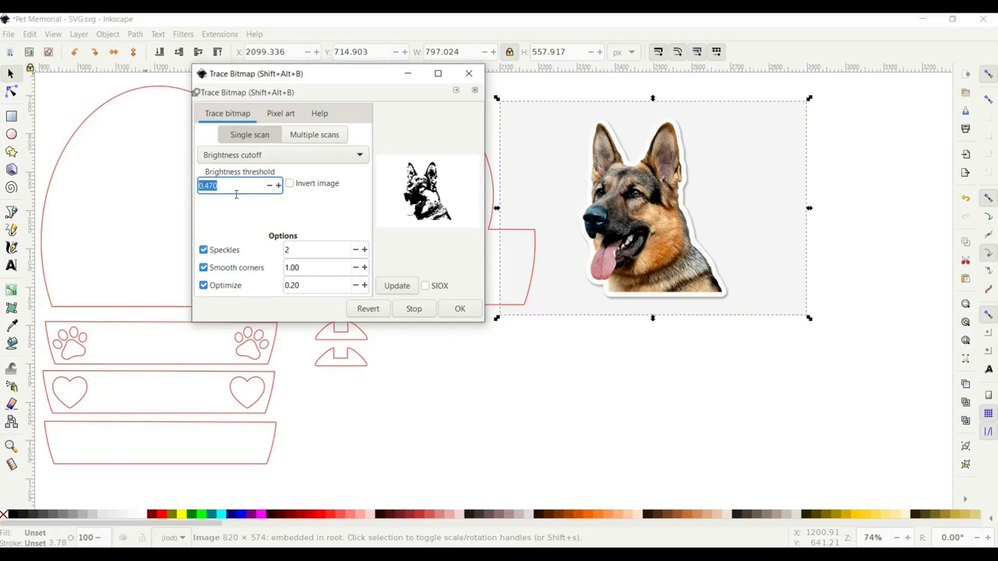
{"action": "type", "text": "0"}
Trace the photo at 0.60, move the black trace to its right, then set threshold 0.25.
{"action": "left_click", "coordinate": [458, 309]}
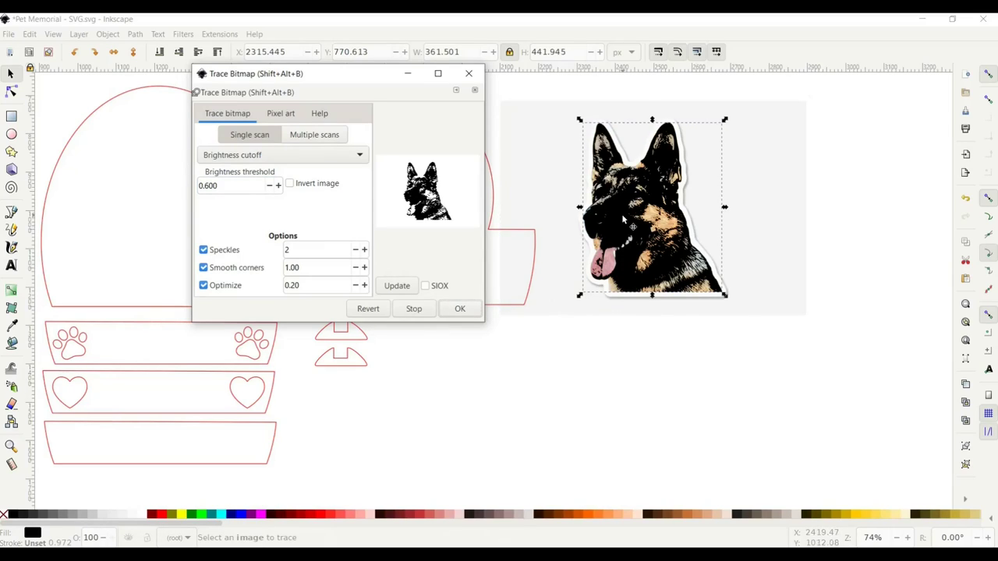
{"action": "mouse_move", "coordinate": [620, 209]}
{"action": "left_mouse_down"}
{"action": "mouse_move", "coordinate": [691, 222]}
{"action": "mouse_move", "coordinate": [825, 218]}
{"action": "mouse_move", "coordinate": [816, 212]}
{"action": "left_mouse_up"}
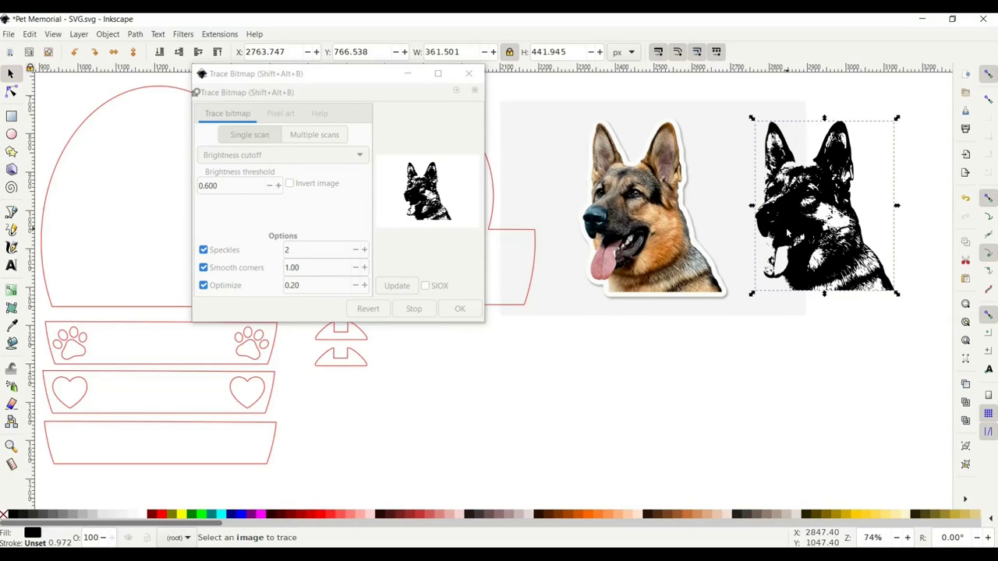
{"action": "left_click", "coordinate": [348, 76]}
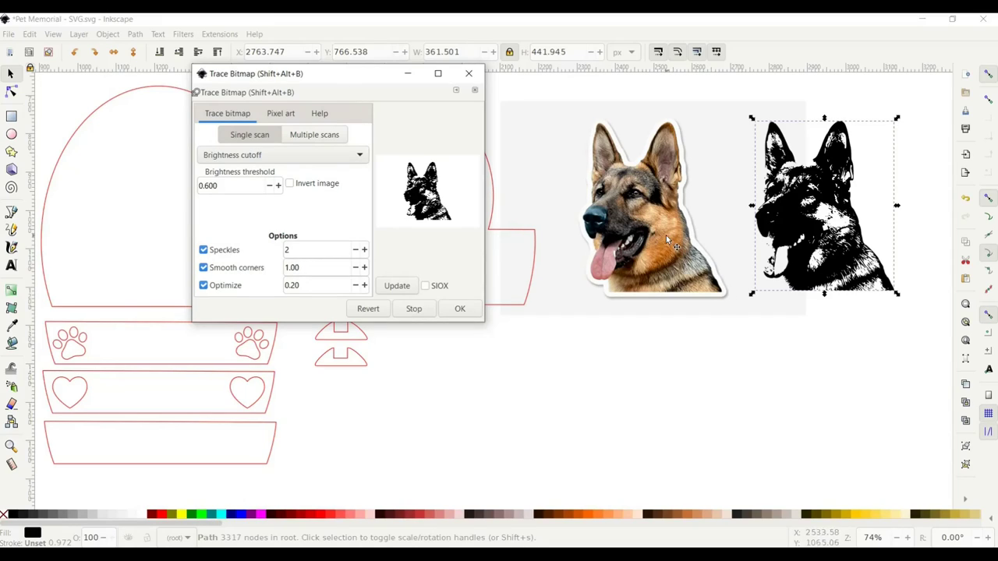
{"action": "left_click", "coordinate": [648, 228]}
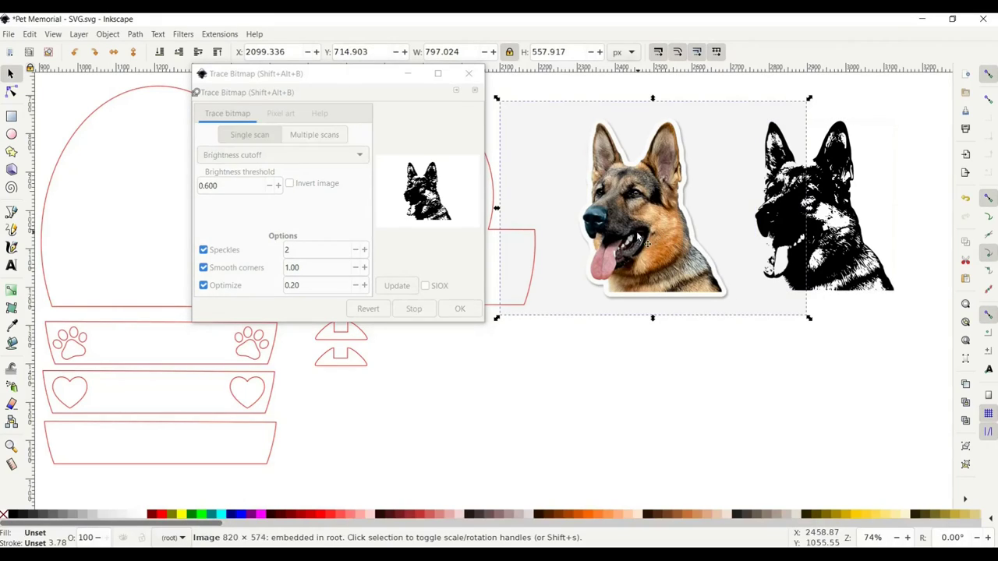
{"action": "left_click", "coordinate": [347, 77]}
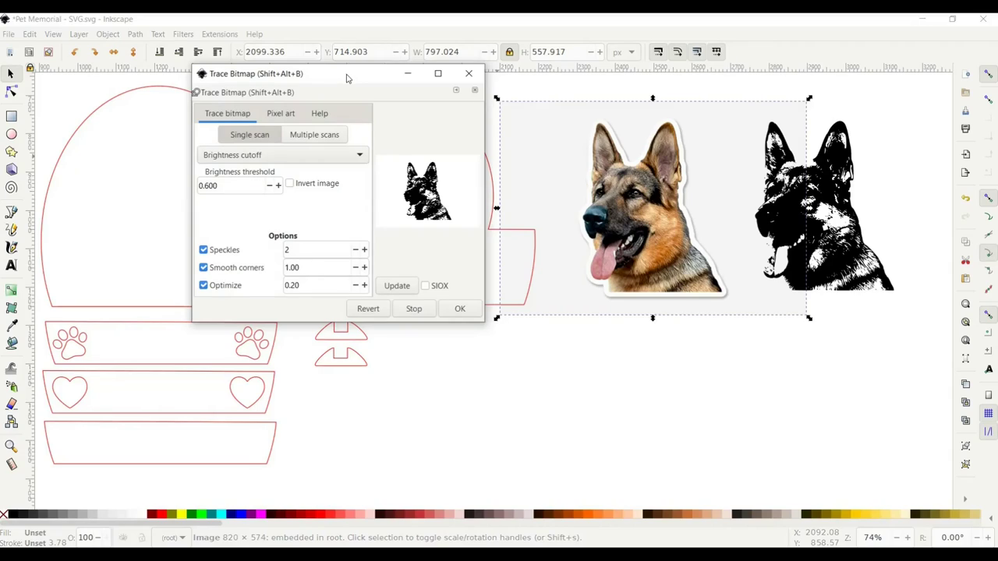
{"action": "left_click_drag", "start_coordinate": [224, 189], "coordinate": [142, 173]}
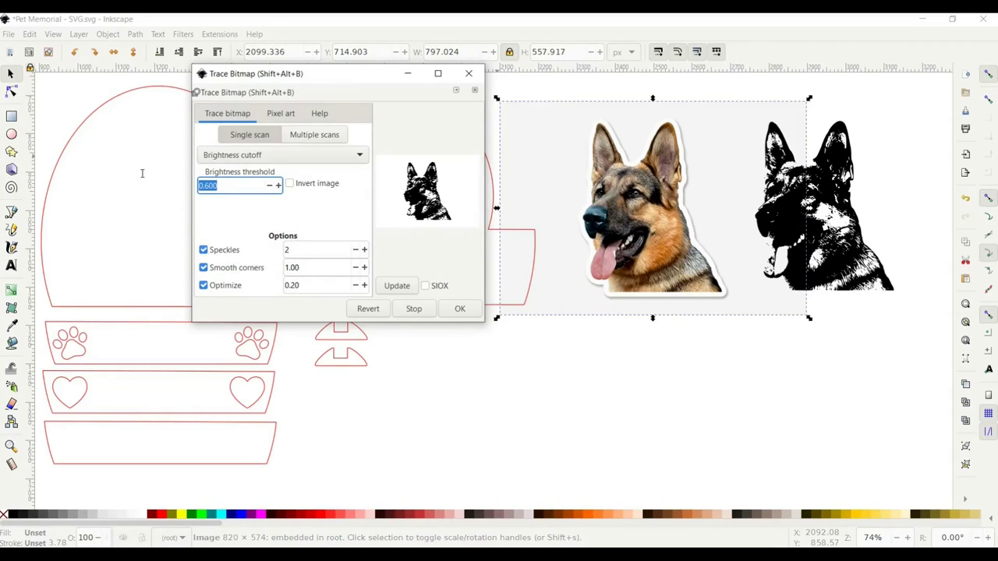
{"action": "type", "text": "0.25"}
Trace at 0.25, move that trace below the first one, then set threshold 0.47.
{"action": "left_click", "coordinate": [460, 309]}
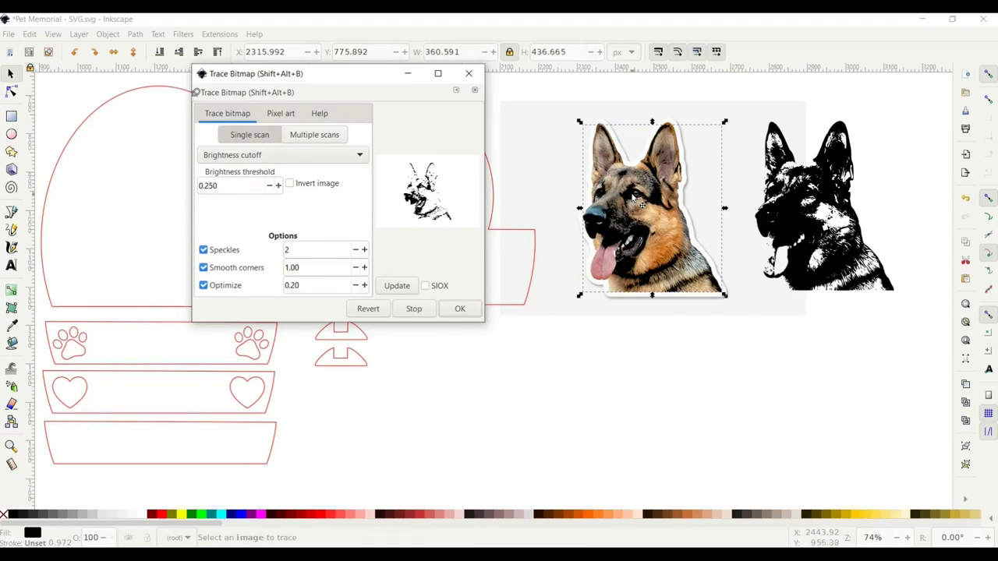
{"action": "mouse_move", "coordinate": [642, 222]}
{"action": "left_mouse_down"}
{"action": "mouse_move", "coordinate": [649, 244]}
{"action": "mouse_move", "coordinate": [828, 423]}
{"action": "mouse_move", "coordinate": [823, 407]}
{"action": "left_mouse_up"}
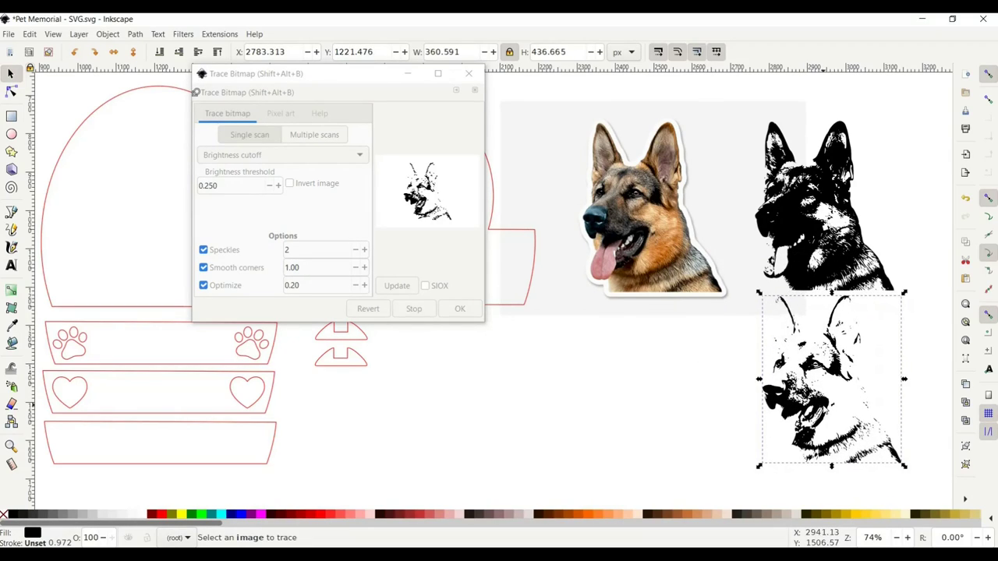
{"action": "left_click", "coordinate": [649, 238]}
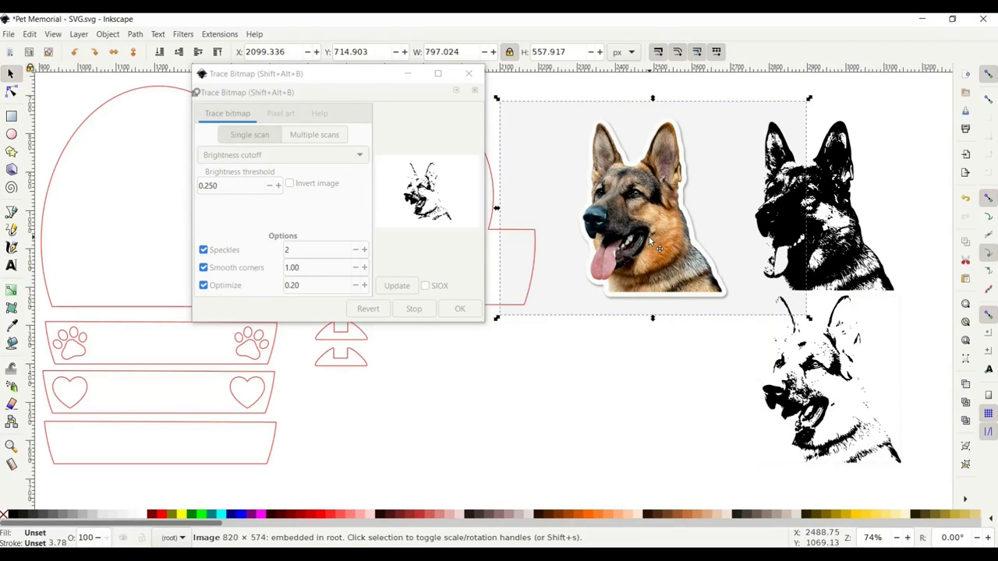
{"action": "left_click", "coordinate": [228, 188]}
{"action": "left_click_drag", "start_coordinate": [228, 187], "coordinate": [197, 185]}
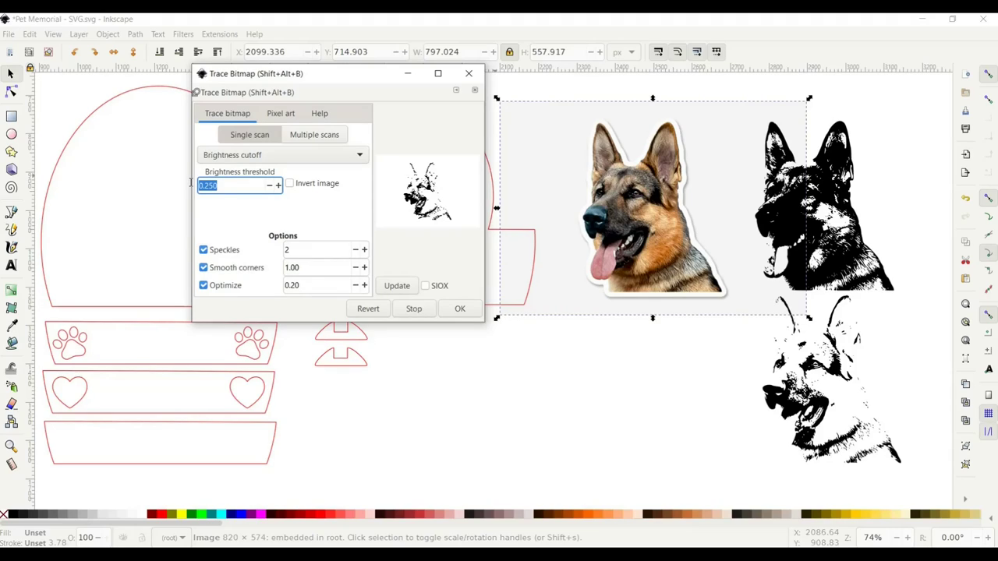
{"action": "type", "text": "0.47"}
Trace at 0.47, place it below the photo, and delete the 0.60 and 0.25 traces.
{"action": "left_click", "coordinate": [460, 310]}
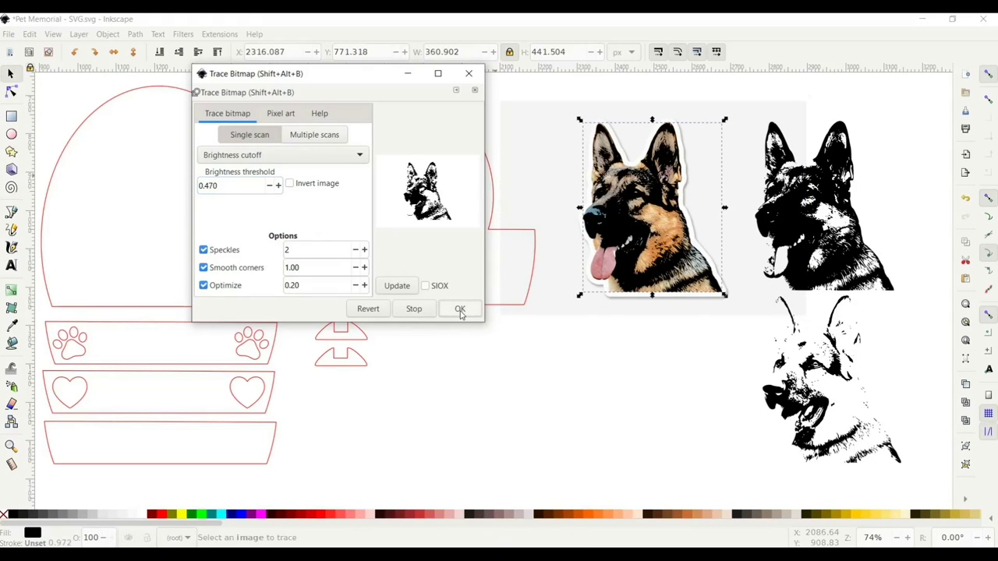
{"action": "mouse_move", "coordinate": [624, 204]}
{"action": "left_mouse_down"}
{"action": "mouse_move", "coordinate": [602, 357]}
{"action": "mouse_move", "coordinate": [611, 399]}
{"action": "mouse_move", "coordinate": [628, 394]}
{"action": "left_mouse_up"}
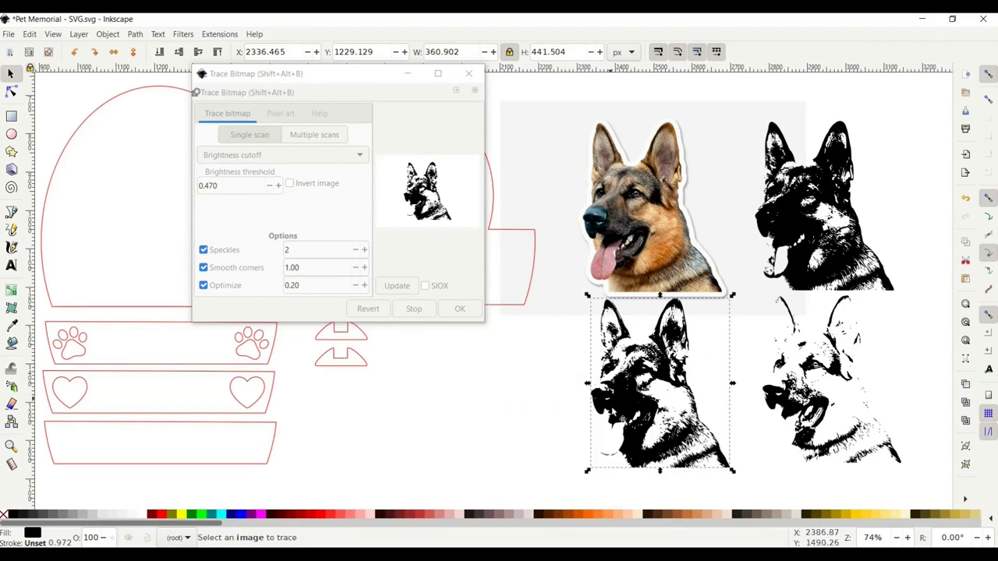
{"action": "left_click", "coordinate": [803, 242]}
{"action": "key", "text": "Delete"}
{"action": "left_click", "coordinate": [833, 360]}
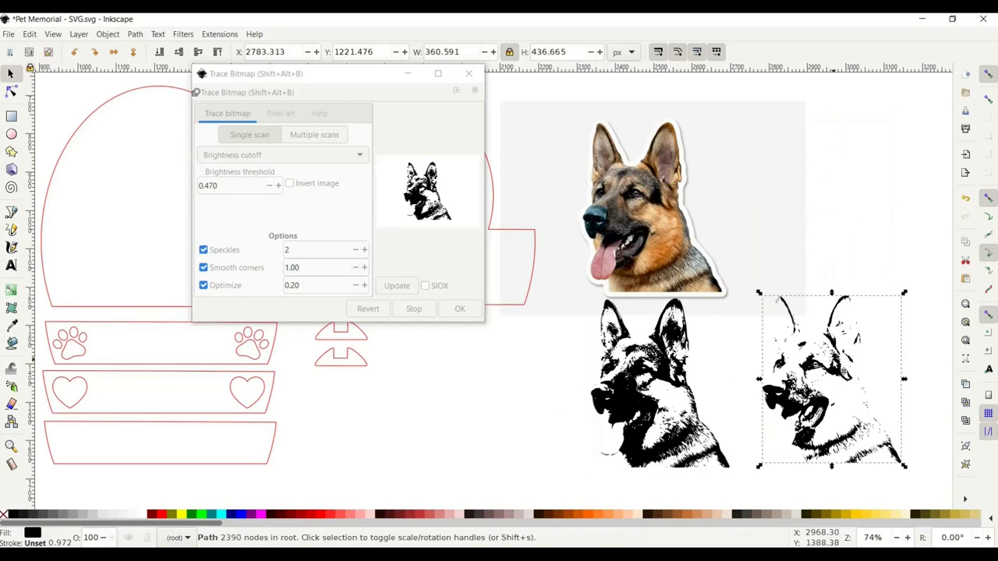
{"action": "key", "text": "Delete"}
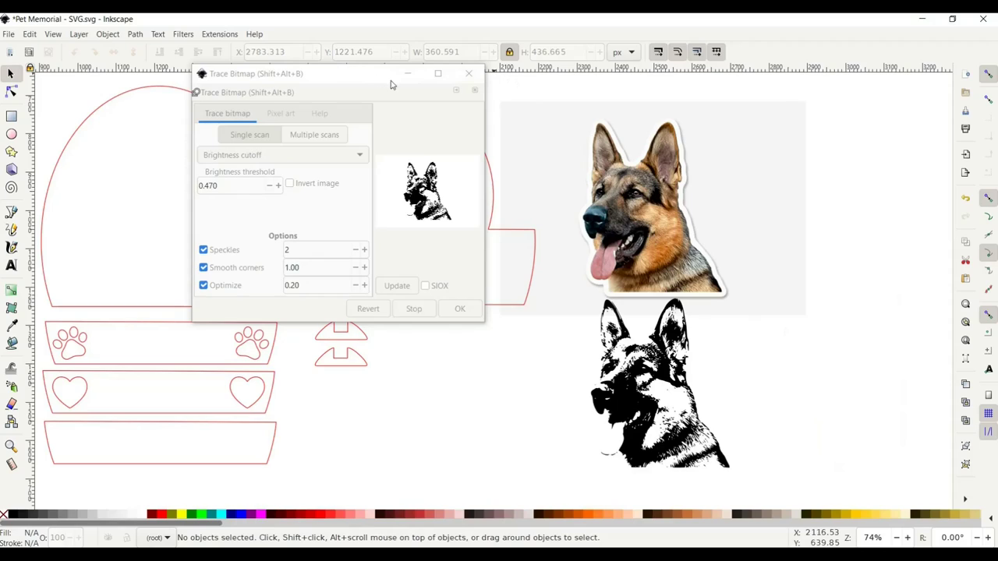
Close the tracing settings and drag the colour photo out of the way.
{"action": "left_click", "coordinate": [471, 75]}
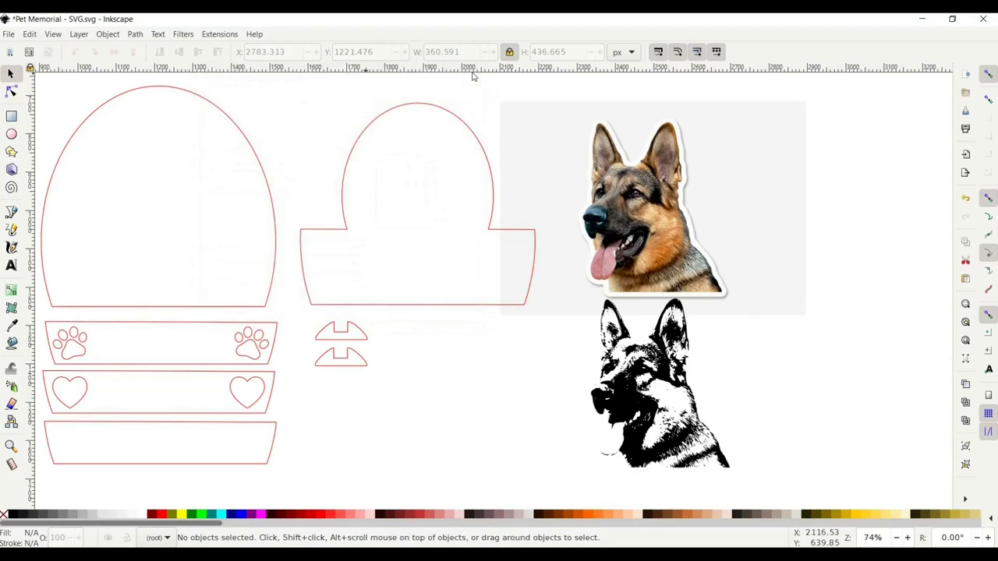
{"action": "left_click", "coordinate": [699, 264]}
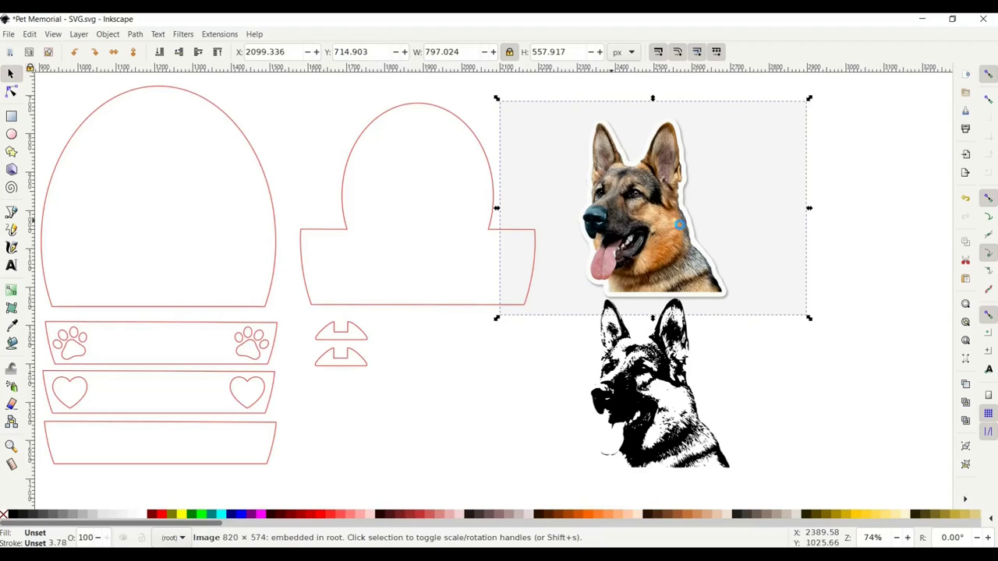
{"action": "left_click_drag", "start_coordinate": [679, 224], "coordinate": [986, 246]}
{"action": "scroll", "coordinate": [446, 189], "scroll_direction": "left", "scroll_amount": 1}
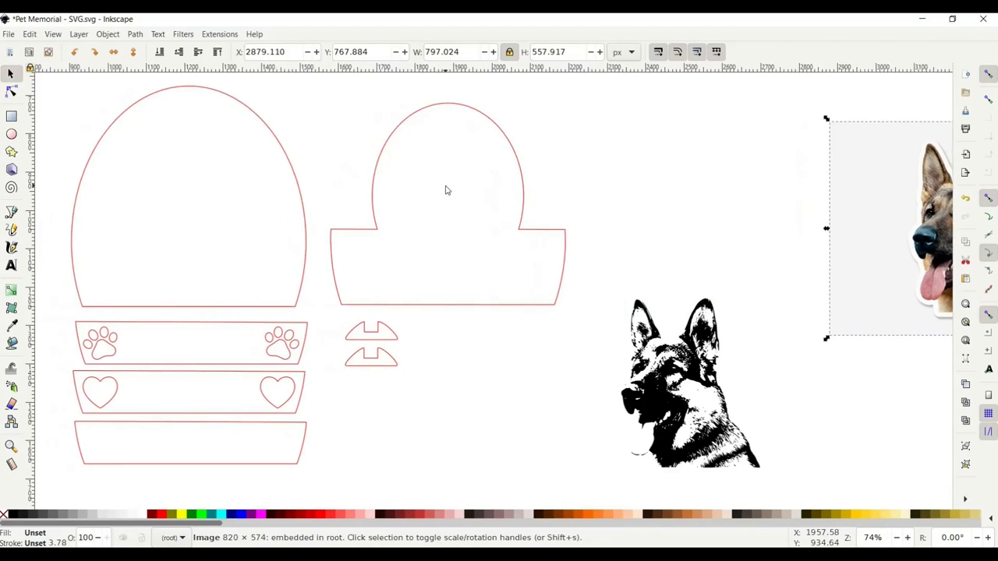
{"action": "scroll", "coordinate": [447, 189], "scroll_direction": "left", "scroll_amount": 5}
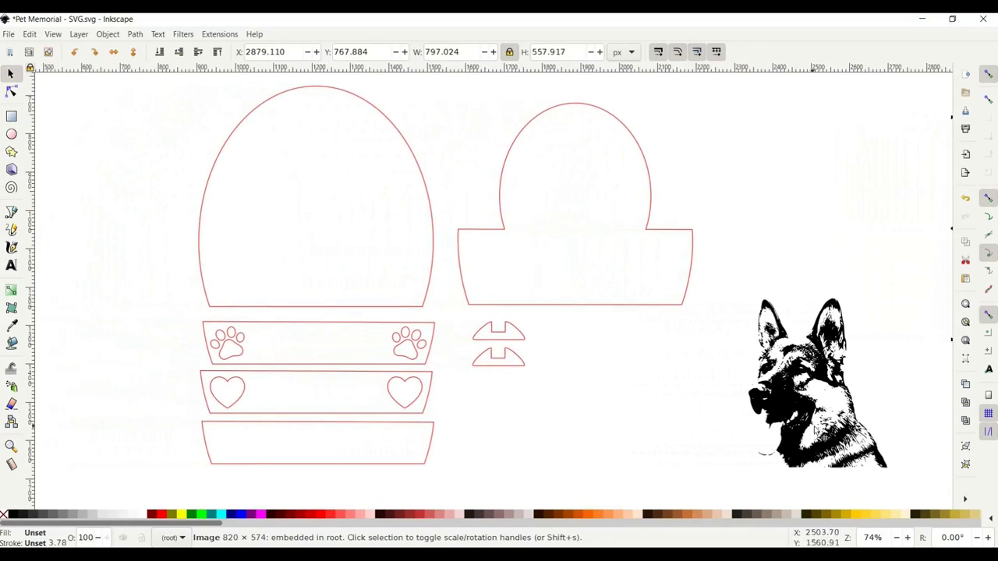
Move the dog trace beside the right arch, trying fuchsia before keeping it black.
{"action": "left_click", "coordinate": [817, 429]}
{"action": "left_click_drag", "start_coordinate": [817, 429], "coordinate": [793, 270]}
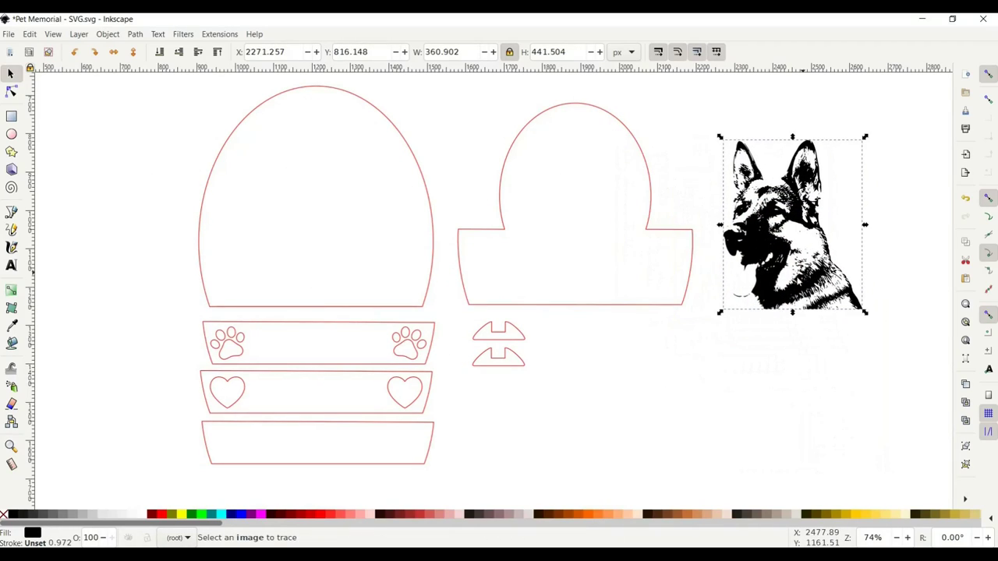
{"action": "left_click", "coordinate": [262, 516]}
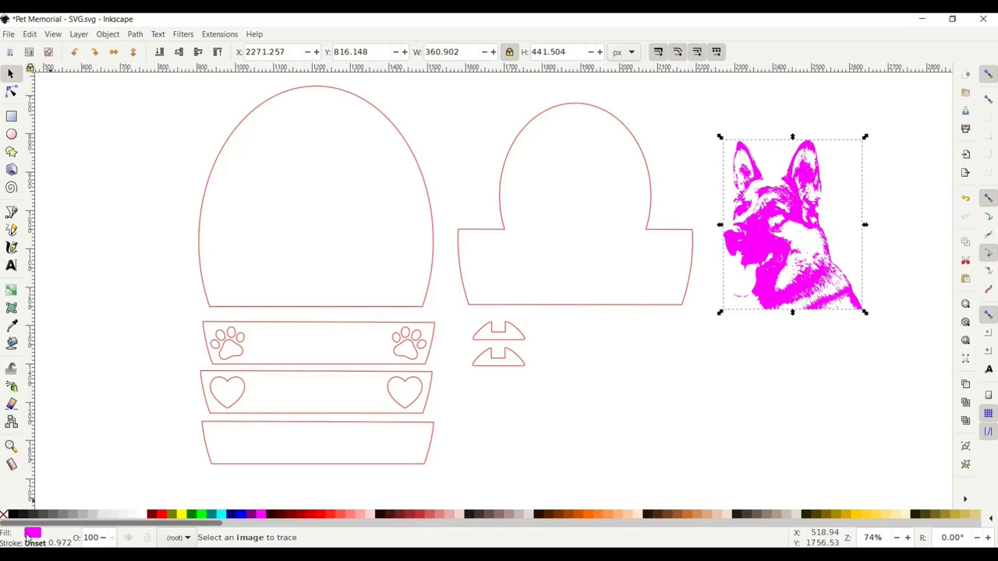
{"action": "left_click", "coordinate": [10, 514]}
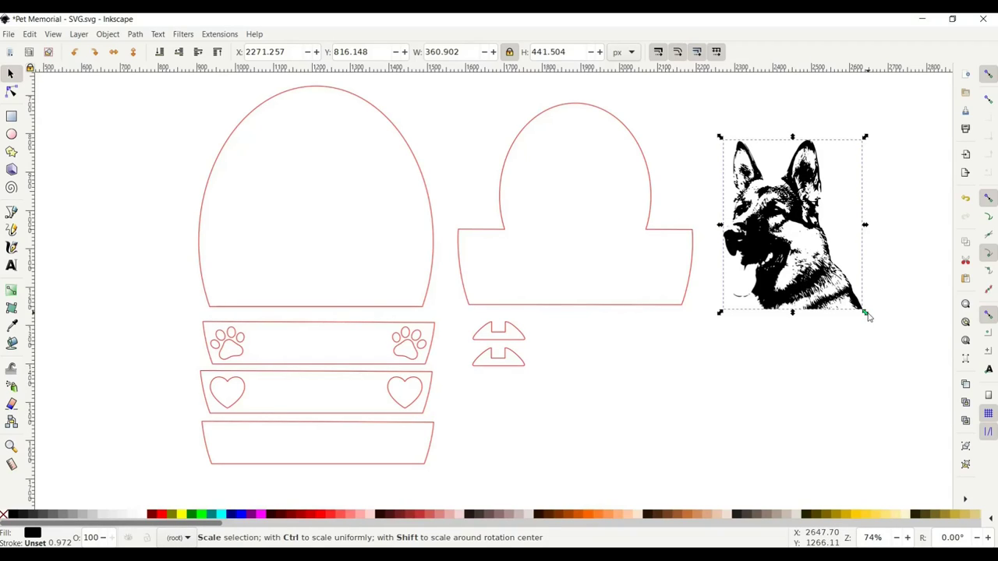
Scale the dog trace to about 225 × 275 px and fit it inside the middle arch's top.
{"action": "left_click_drag", "start_coordinate": [868, 314], "coordinate": [828, 269]}
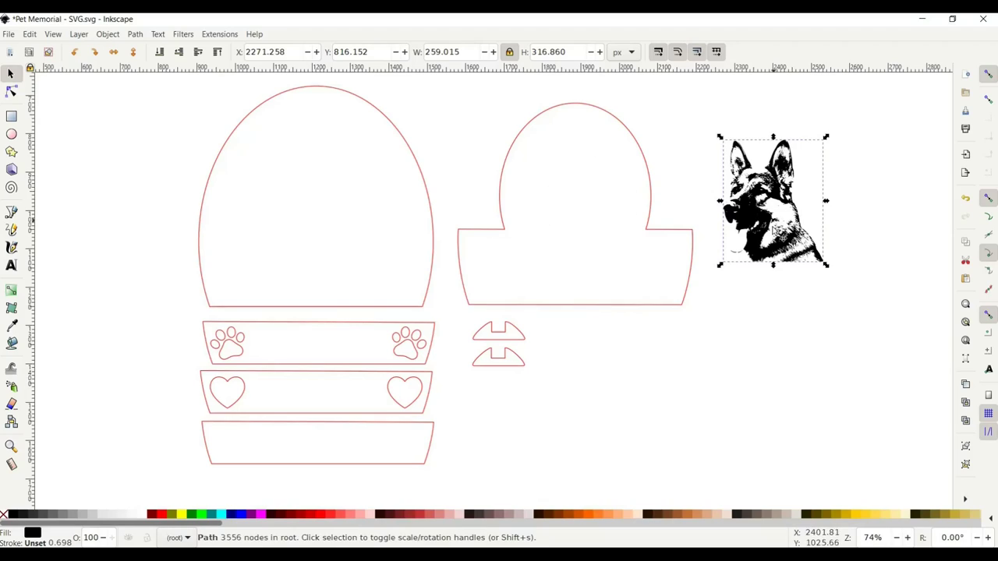
{"action": "left_click_drag", "start_coordinate": [776, 225], "coordinate": [590, 197]}
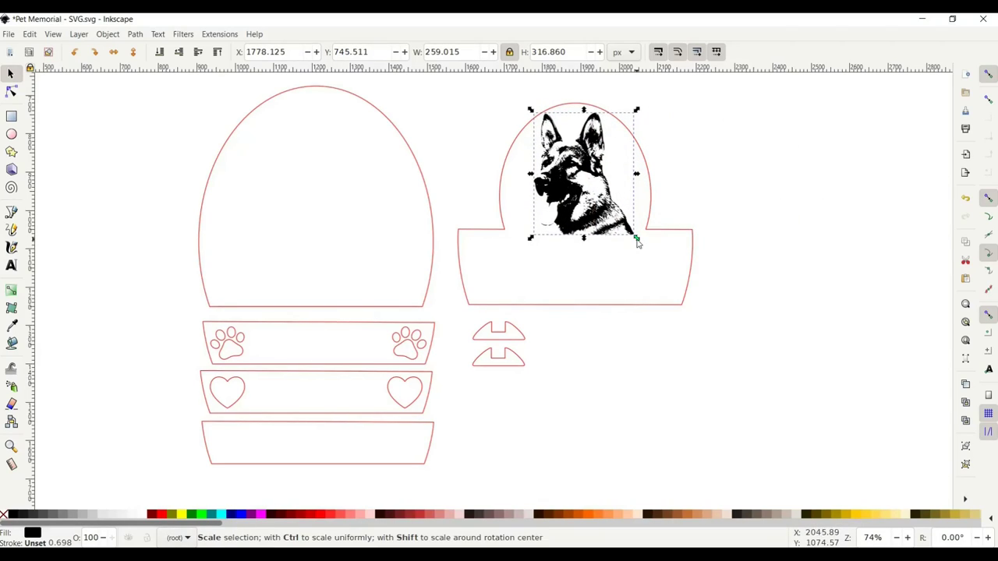
{"action": "left_click_drag", "start_coordinate": [637, 239], "coordinate": [623, 232]}
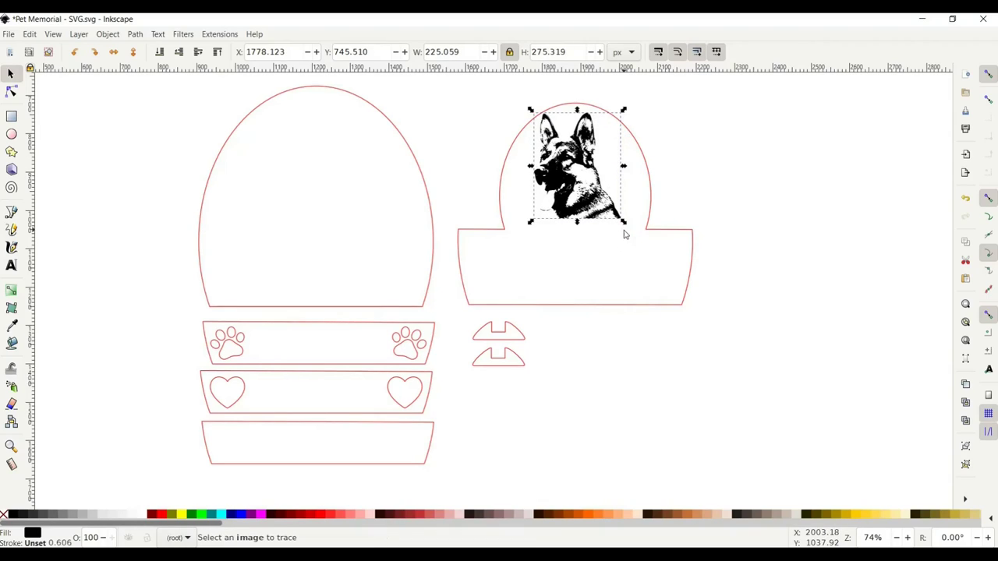
{"action": "left_click_drag", "start_coordinate": [583, 180], "coordinate": [580, 178]}
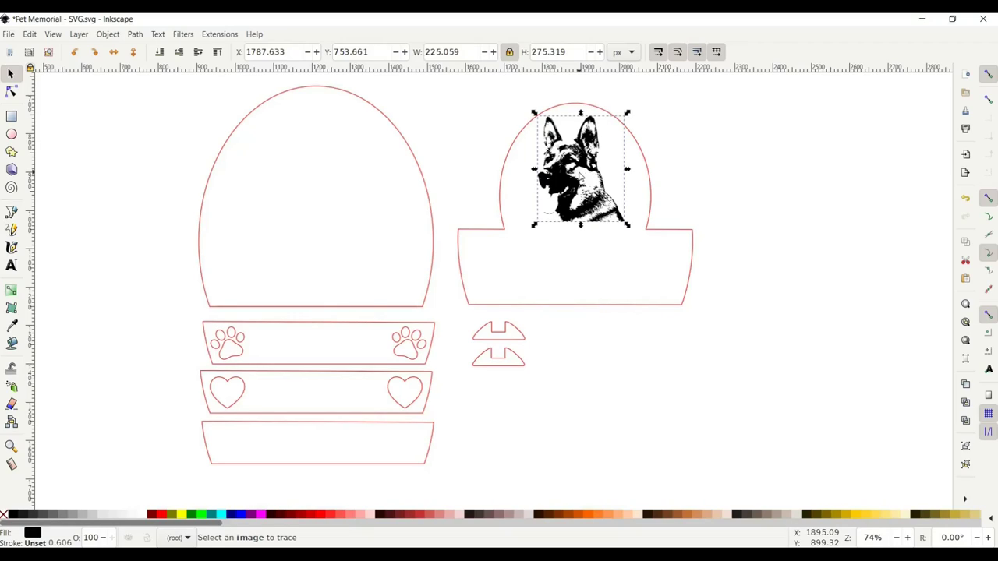
{"action": "left_click", "coordinate": [734, 198]}
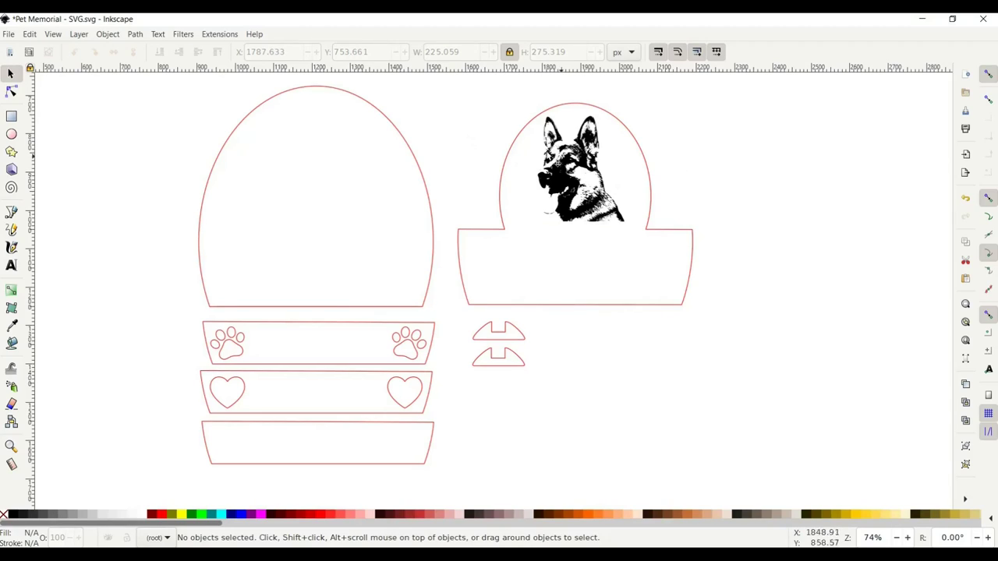
Select the middle arch outline plus the dog trace and group them.
{"action": "left_click", "coordinate": [573, 176]}
{"action": "left_click", "coordinate": [501, 187]}
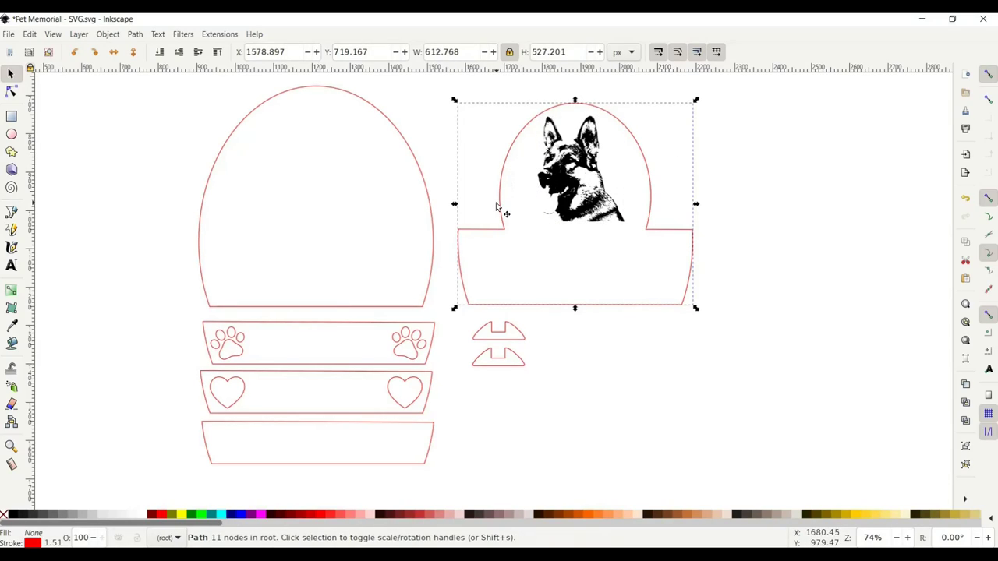
{"action": "left_click", "coordinate": [582, 182], "text": "shift"}
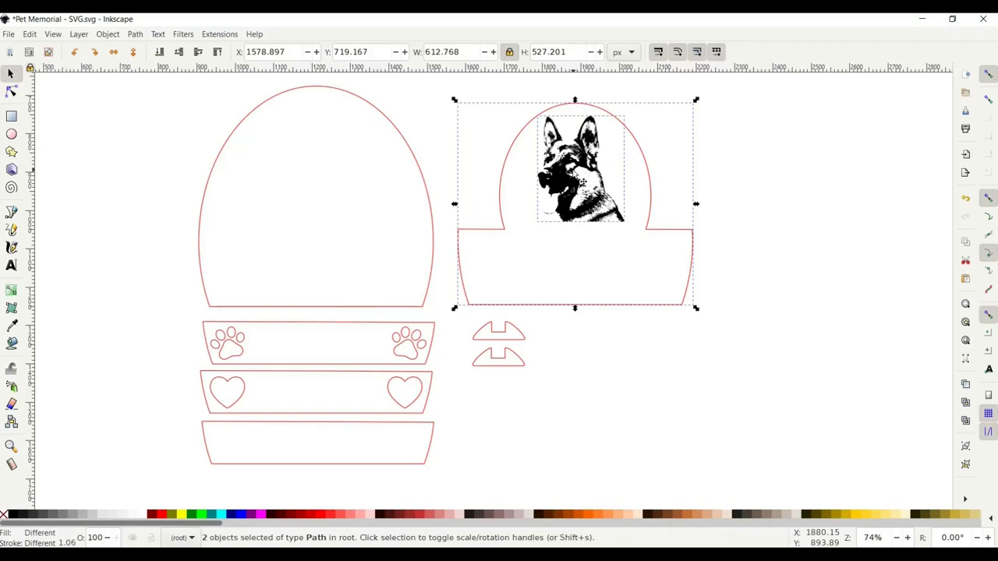
{"action": "left_click", "coordinate": [107, 35]}
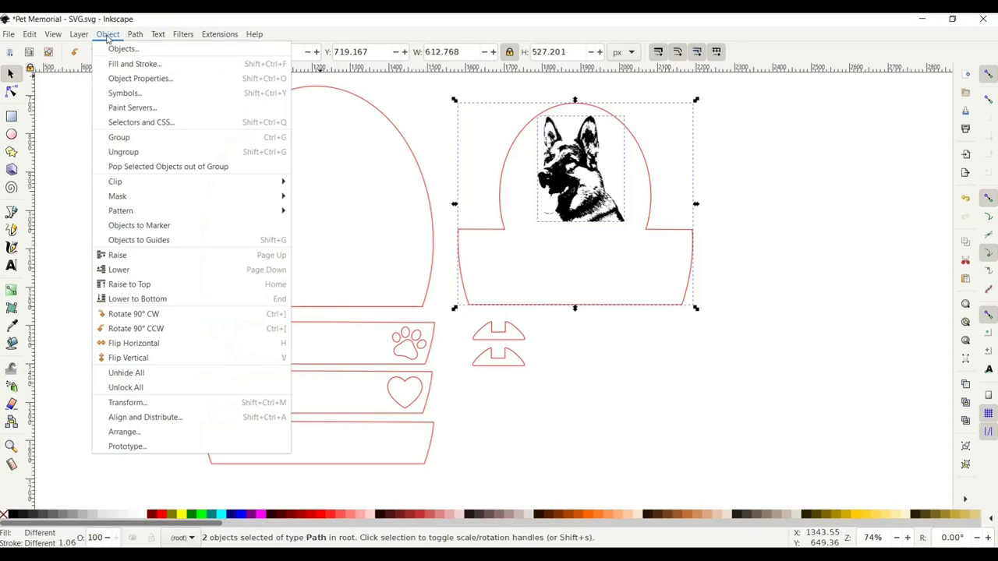
{"action": "left_click", "coordinate": [125, 143]}
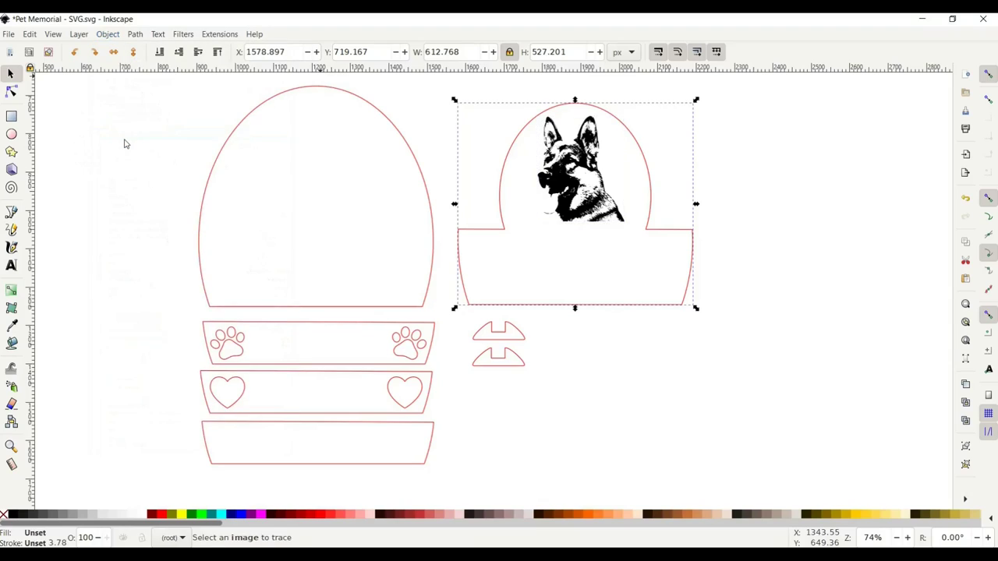
Nudge the dog-and-arch group slightly to X 1558.520, Y 715.092.
{"action": "left_click", "coordinate": [788, 245]}
{"action": "left_click", "coordinate": [581, 211]}
{"action": "mouse_move", "coordinate": [582, 215]}
{"action": "left_mouse_down"}
{"action": "mouse_move", "coordinate": [624, 213]}
{"action": "mouse_move", "coordinate": [574, 213]}
{"action": "left_mouse_up"}
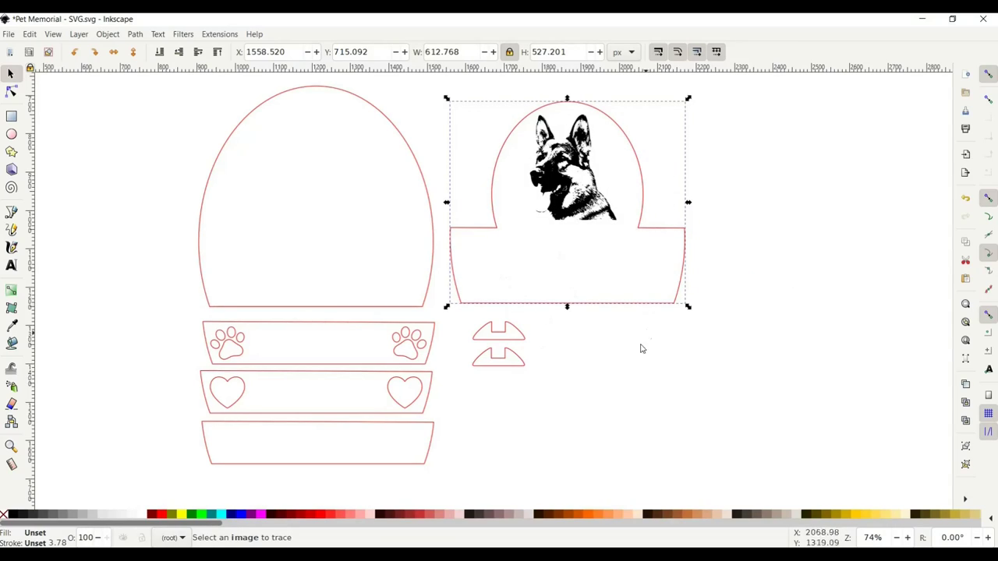
{"action": "left_click", "coordinate": [628, 368]}
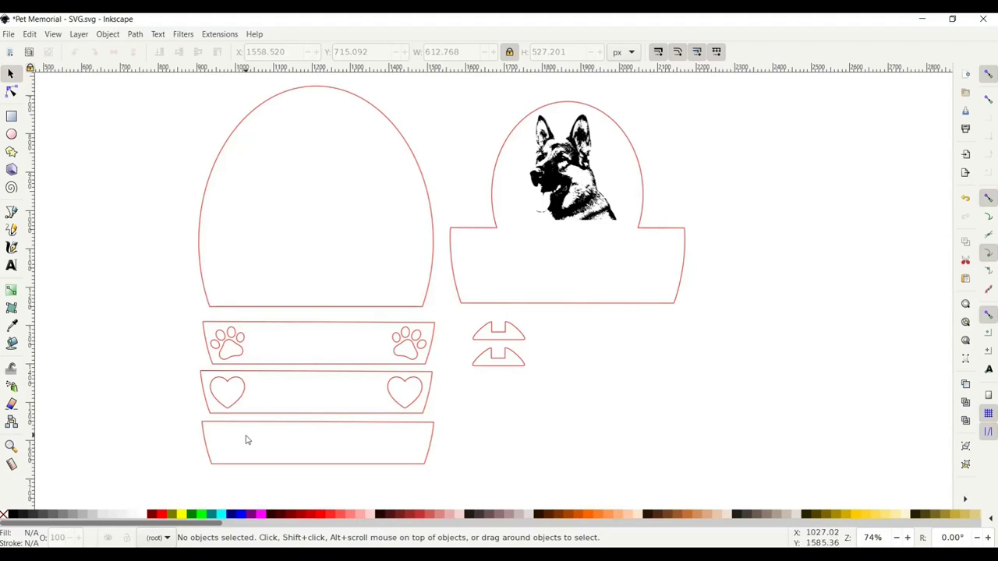
Select the paw panel with its paws and move it under the dog arch piece.
{"action": "left_click", "coordinate": [359, 366]}
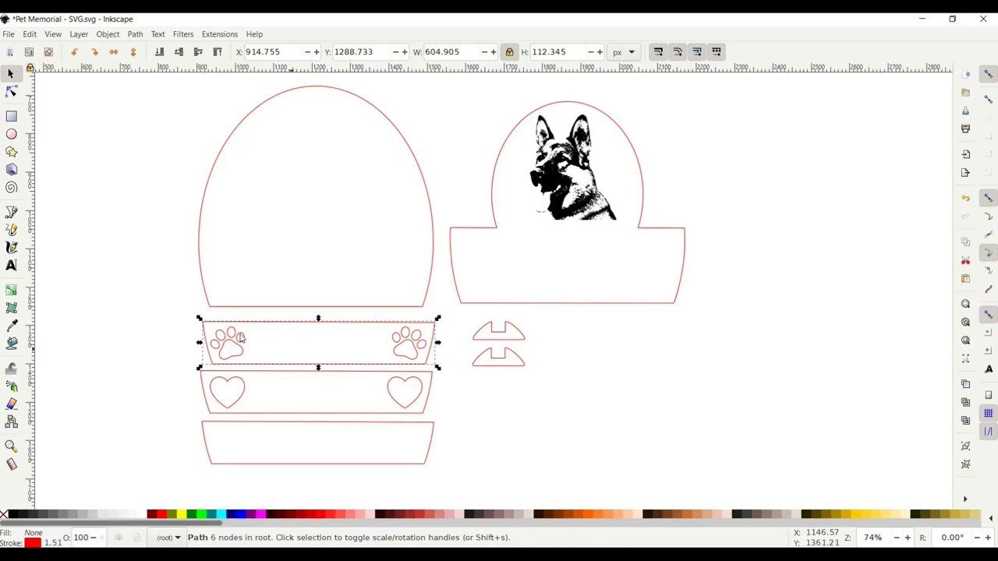
{"action": "left_click", "coordinate": [173, 311]}
{"action": "left_click_drag", "start_coordinate": [171, 301], "coordinate": [457, 380]}
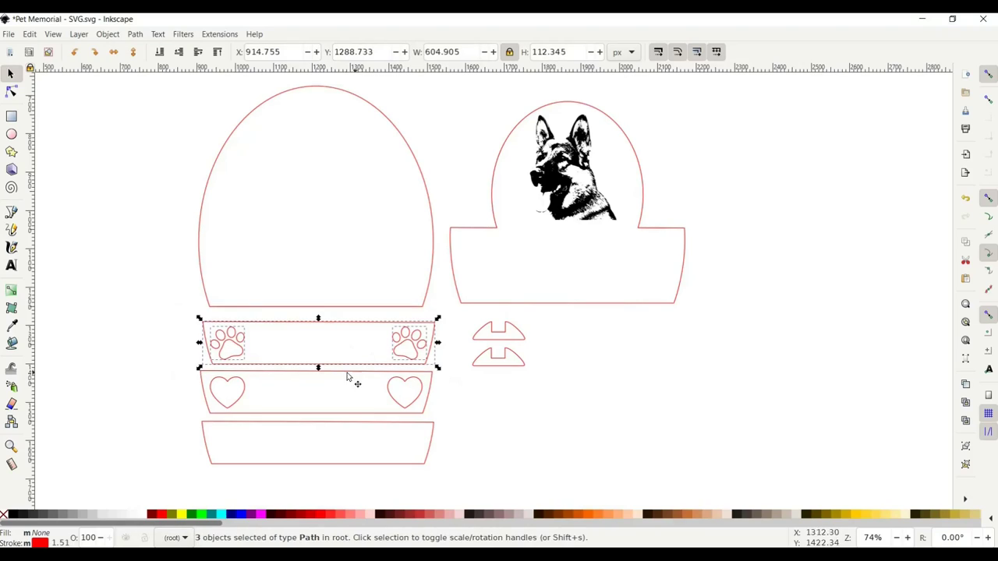
{"action": "left_click_drag", "start_coordinate": [343, 368], "coordinate": [712, 449]}
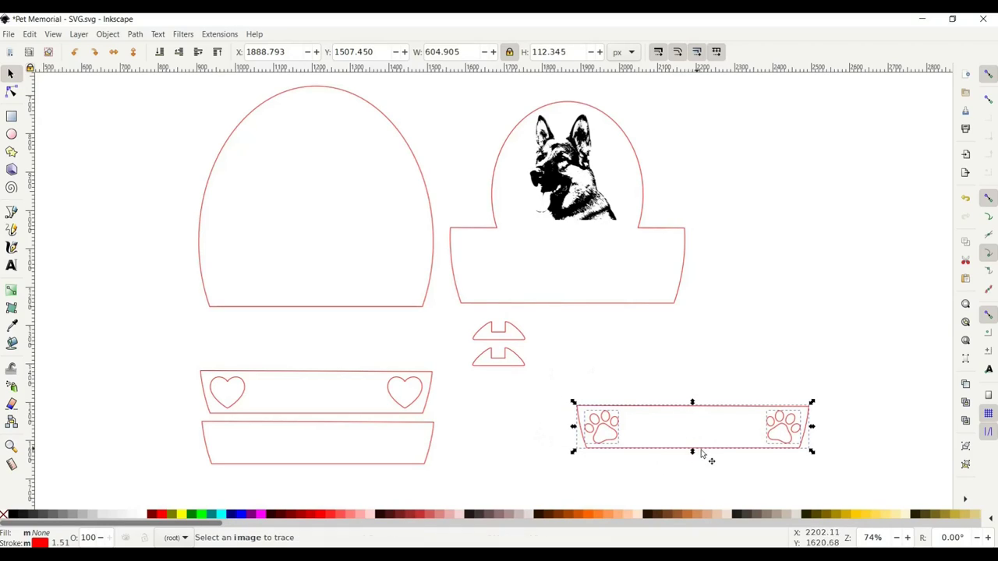
{"action": "left_click_drag", "start_coordinate": [693, 456], "coordinate": [632, 464]}
{"action": "left_click", "coordinate": [74, 274]}
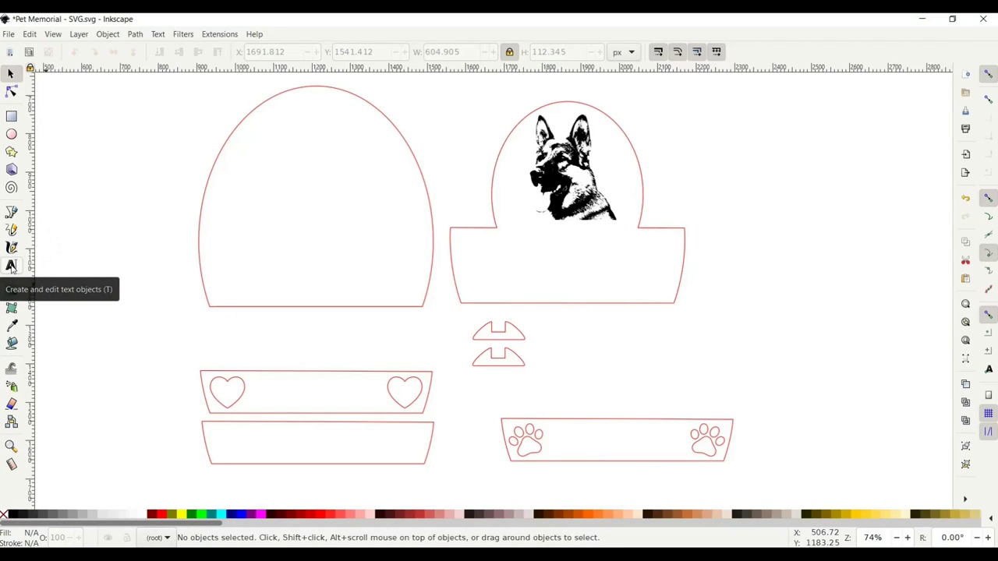
Type the name 'RILEE' as text above the paw-print panel.
{"action": "left_click", "coordinate": [11, 266]}
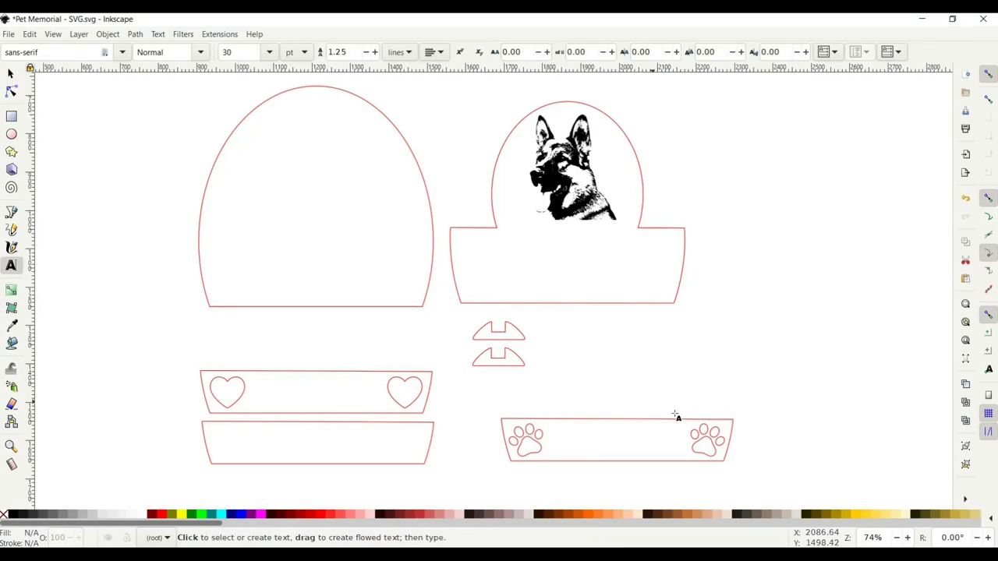
{"action": "left_click", "coordinate": [580, 381]}
{"action": "type", "text": "RILEE"}
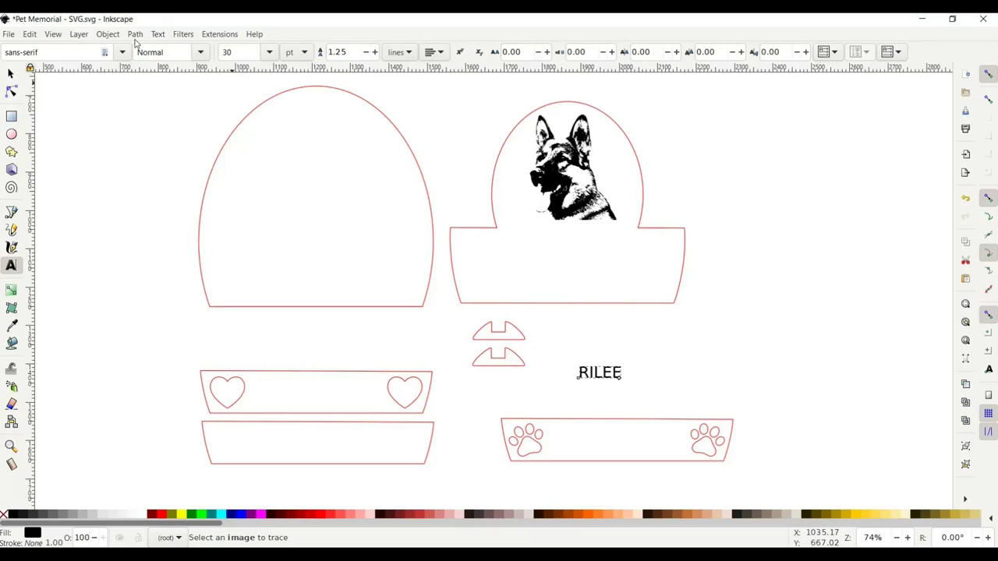
Apply the Boogaloo font to the RILEE text via Text and Font.
{"action": "left_click", "coordinate": [159, 35]}
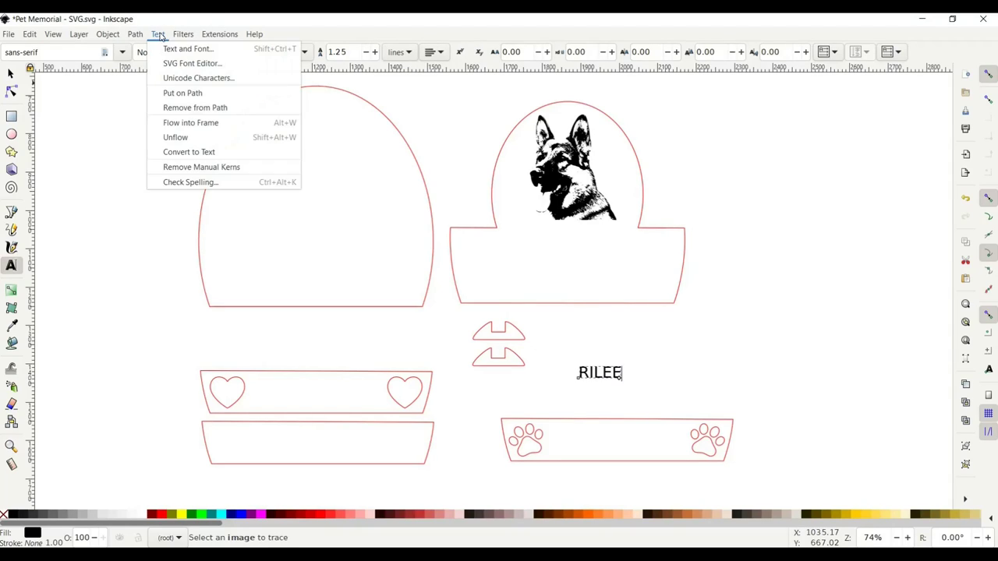
{"action": "left_click", "coordinate": [179, 50]}
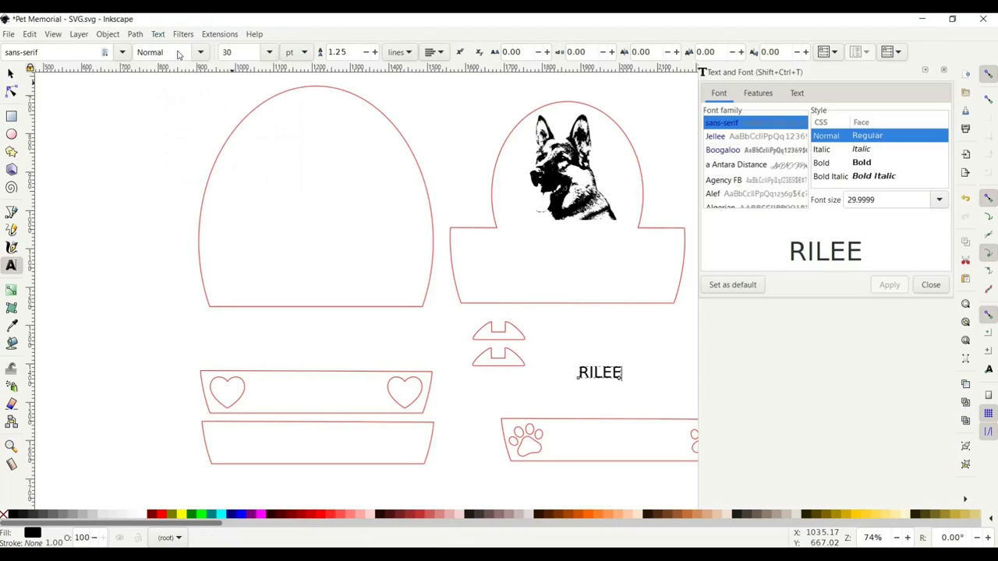
{"action": "left_click", "coordinate": [745, 152]}
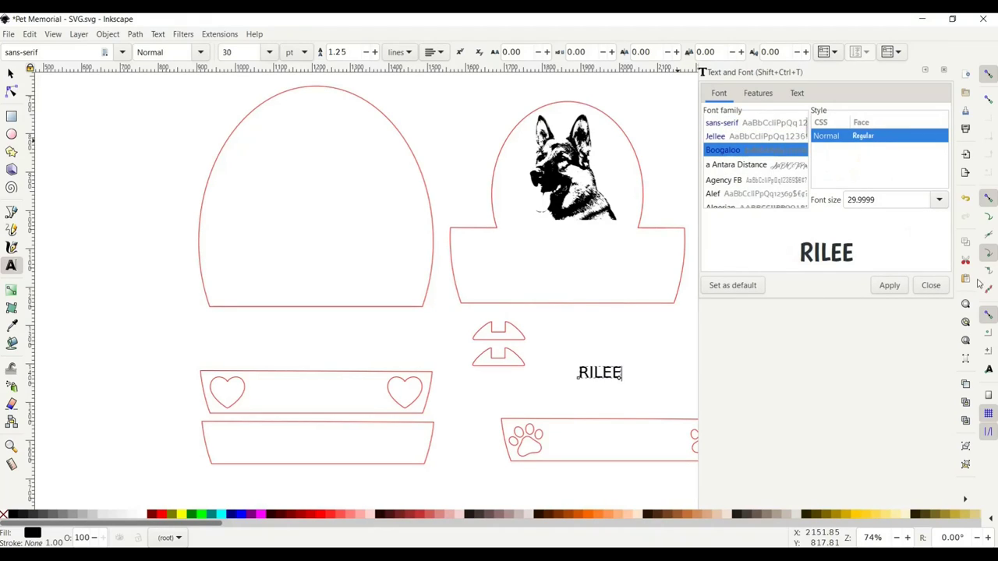
{"action": "left_click", "coordinate": [889, 286]}
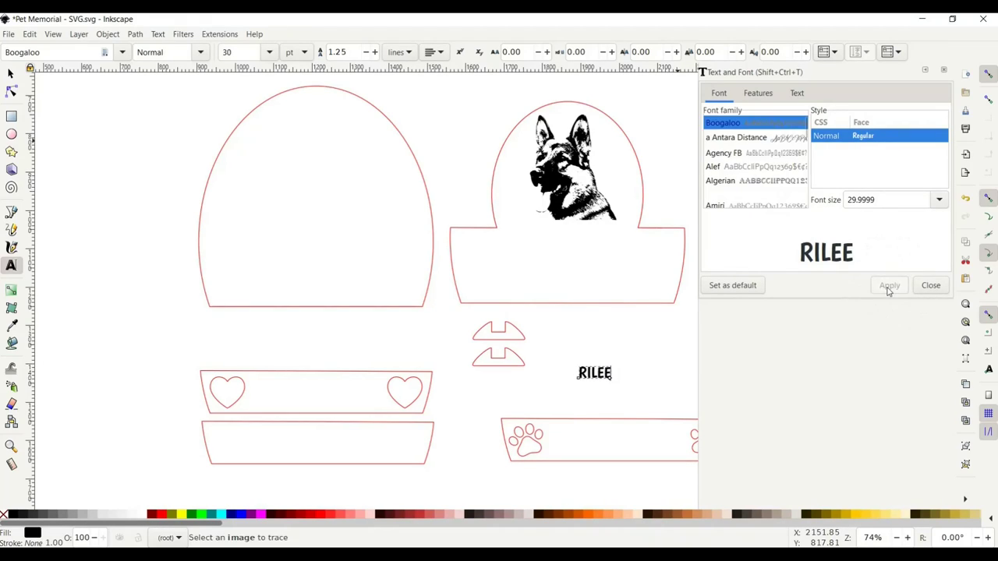
{"action": "left_click", "coordinate": [943, 70]}
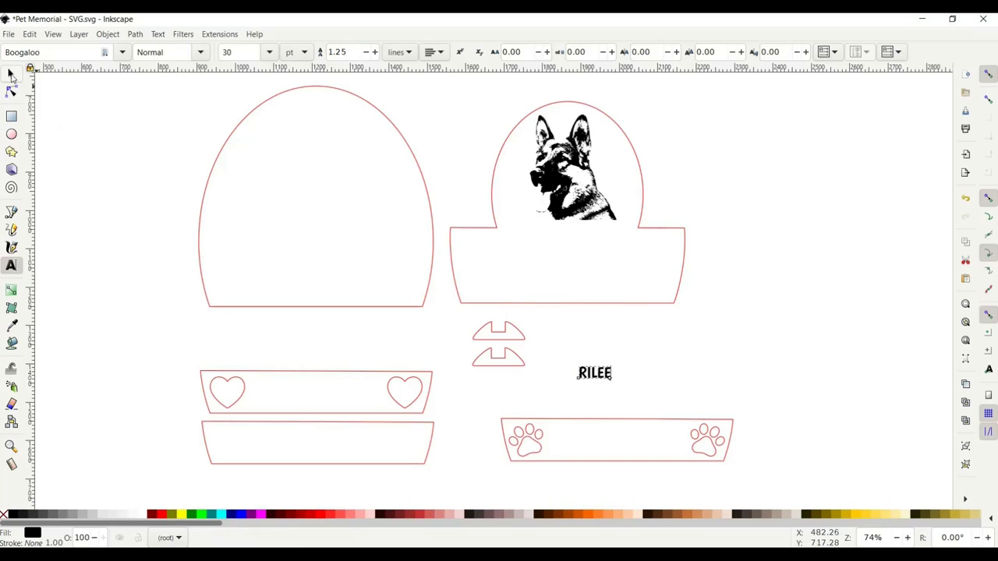
Convert the RILEE text into paths with Object to Path.
{"action": "left_click", "coordinate": [11, 74]}
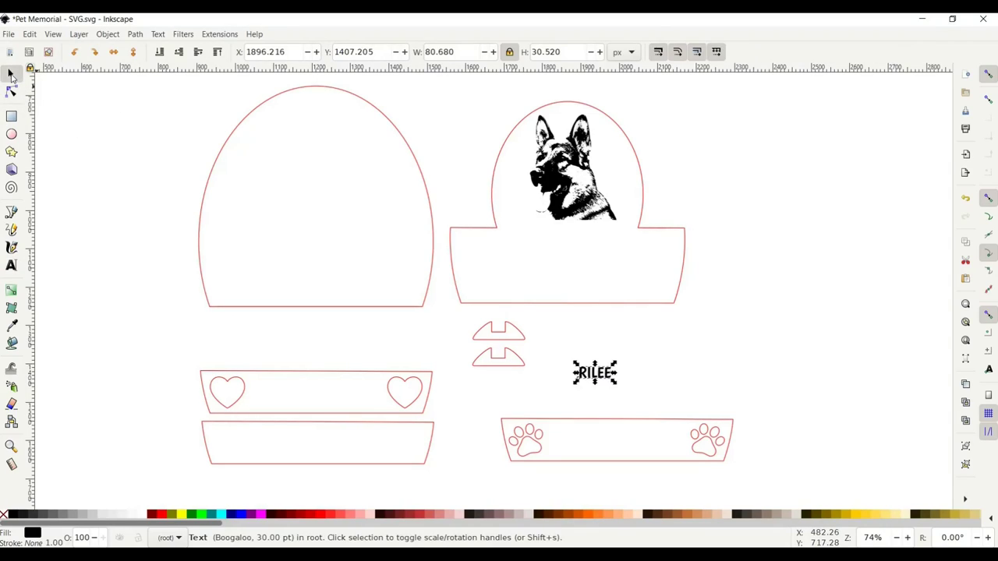
{"action": "left_click", "coordinate": [135, 34]}
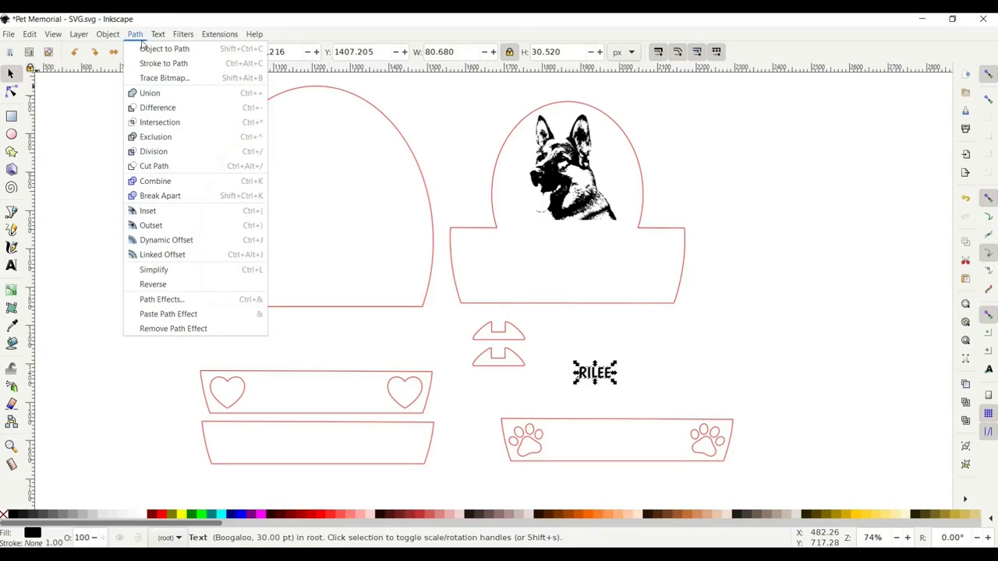
{"action": "left_click", "coordinate": [149, 50]}
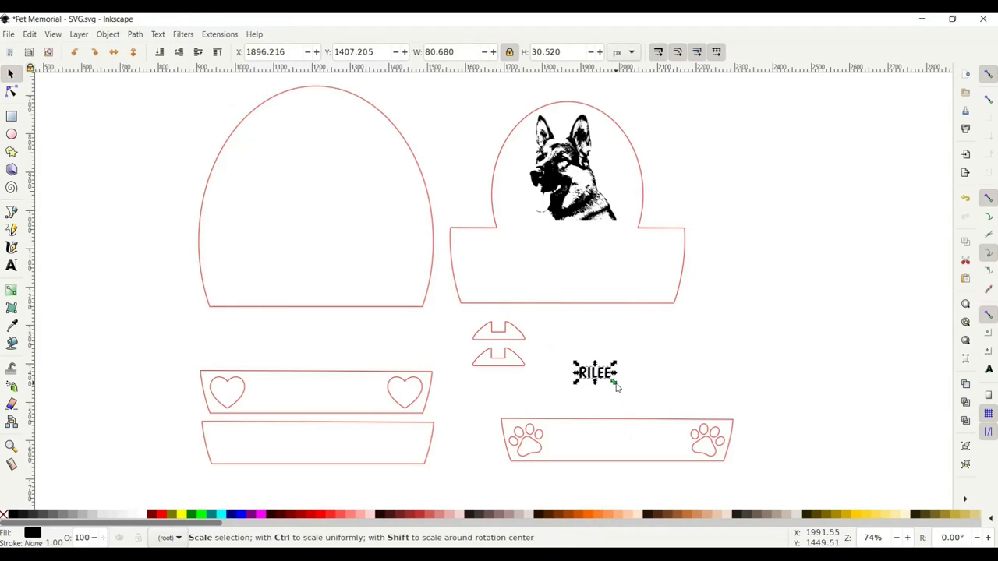
Enlarge RILEE to about 231.6 × 87.6 px and place it above the paw-print panel.
{"action": "left_click_drag", "start_coordinate": [616, 388], "coordinate": [629, 405]}
{"action": "scroll", "coordinate": [629, 404], "scroll_direction": "up", "scroll_amount": 1}
{"action": "scroll", "coordinate": [629, 403], "scroll_direction": "down", "scroll_amount": 4}
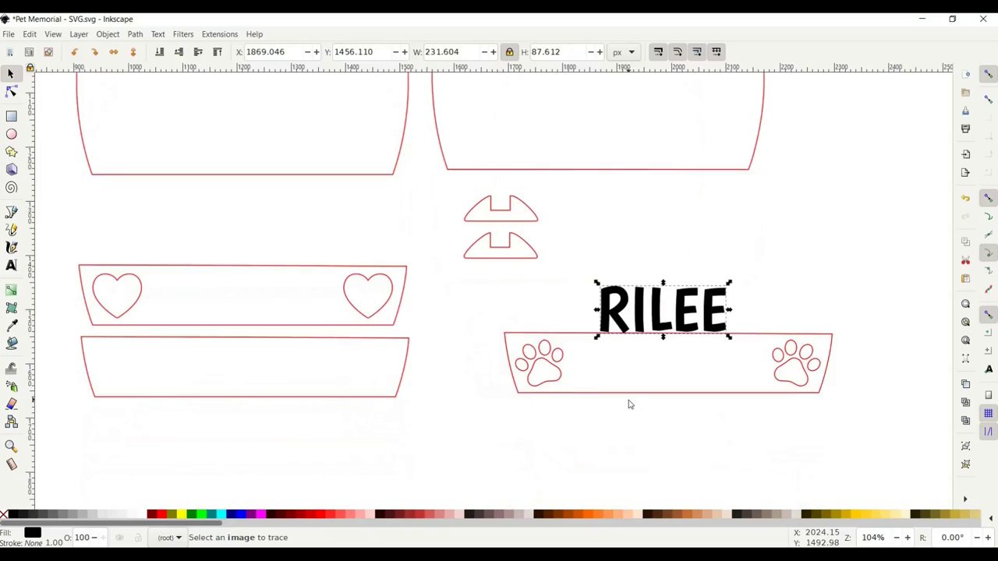
{"action": "scroll", "coordinate": [628, 403], "scroll_direction": "right", "scroll_amount": 7}
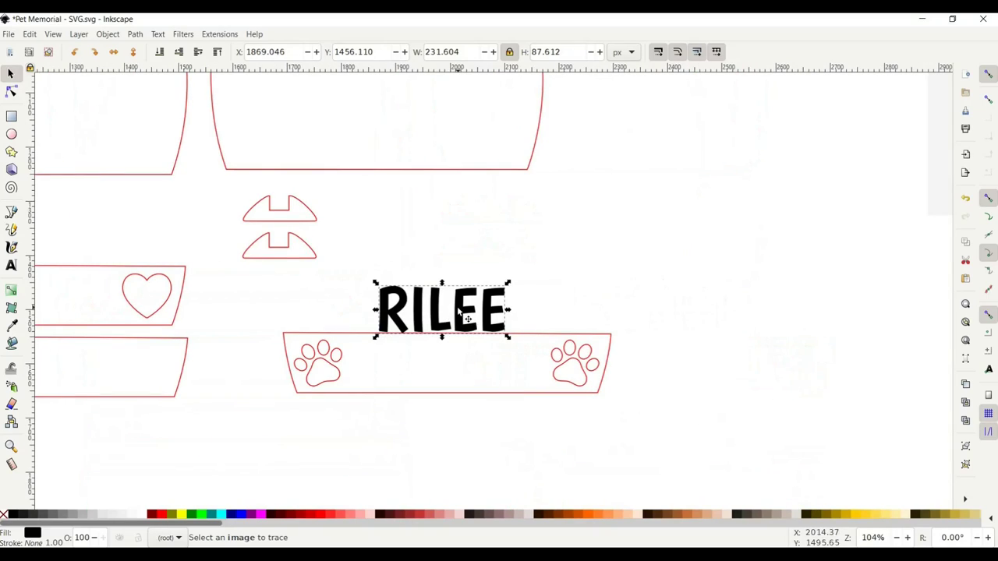
{"action": "left_click_drag", "start_coordinate": [457, 318], "coordinate": [464, 321]}
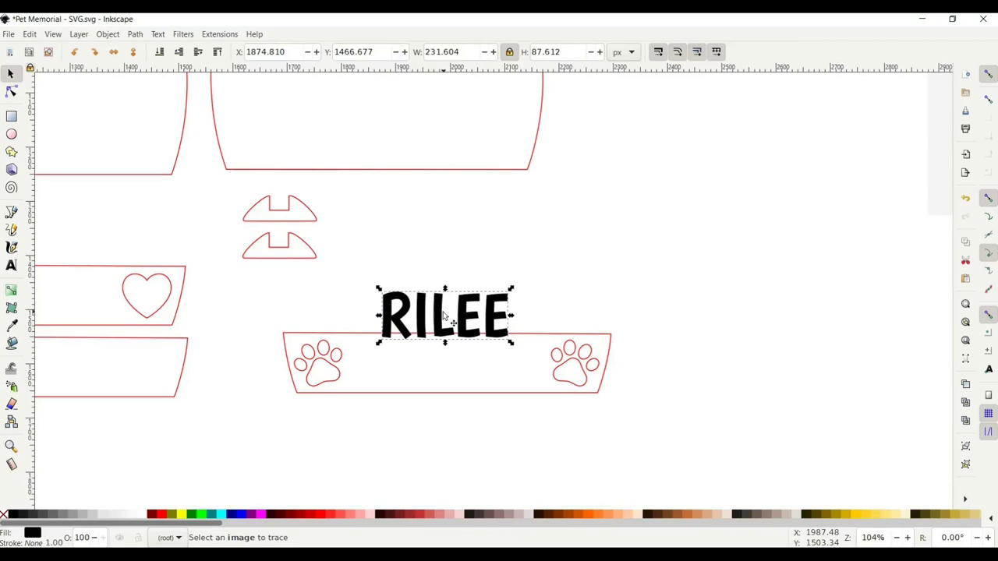
Align RILEE and the paw banner with Center on vertical axis, then deselect.
{"action": "left_click", "coordinate": [353, 337], "text": "shift"}
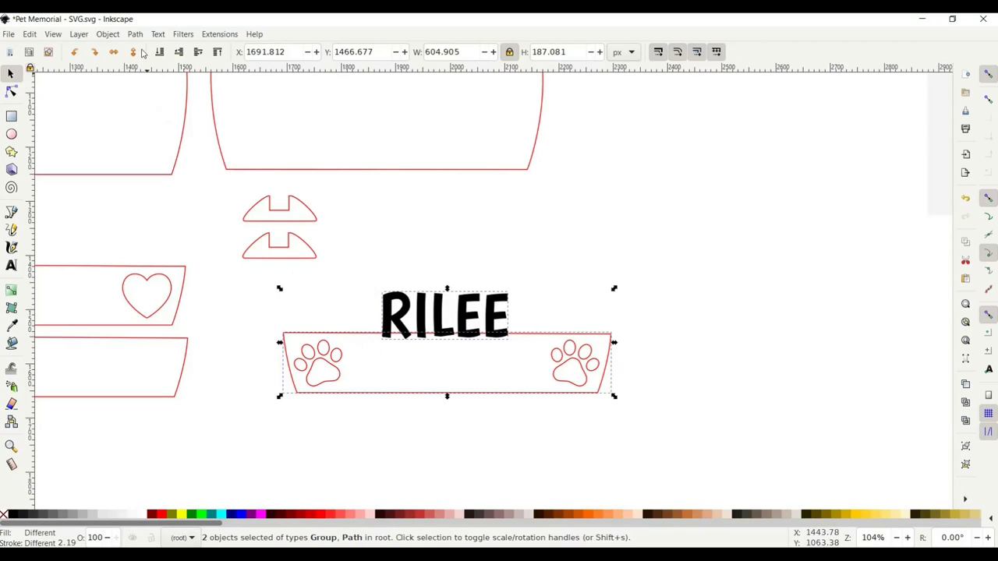
{"action": "left_click", "coordinate": [107, 34]}
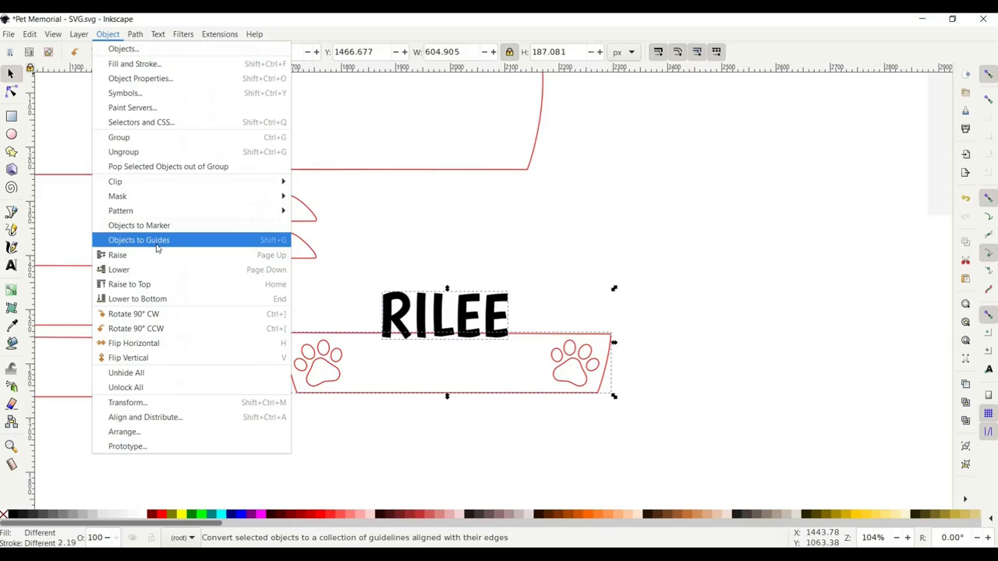
{"action": "left_click", "coordinate": [145, 417]}
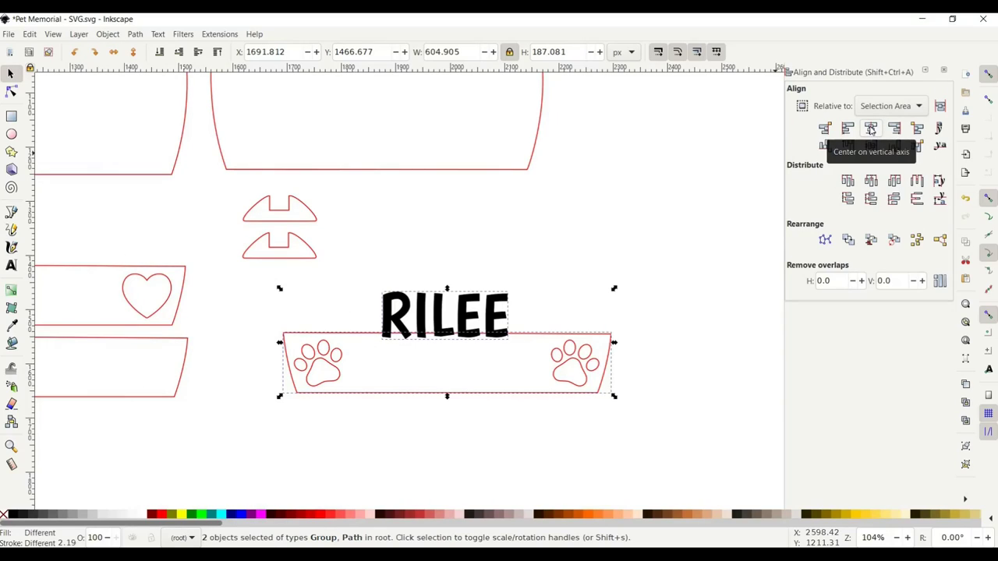
{"action": "left_click", "coordinate": [871, 129]}
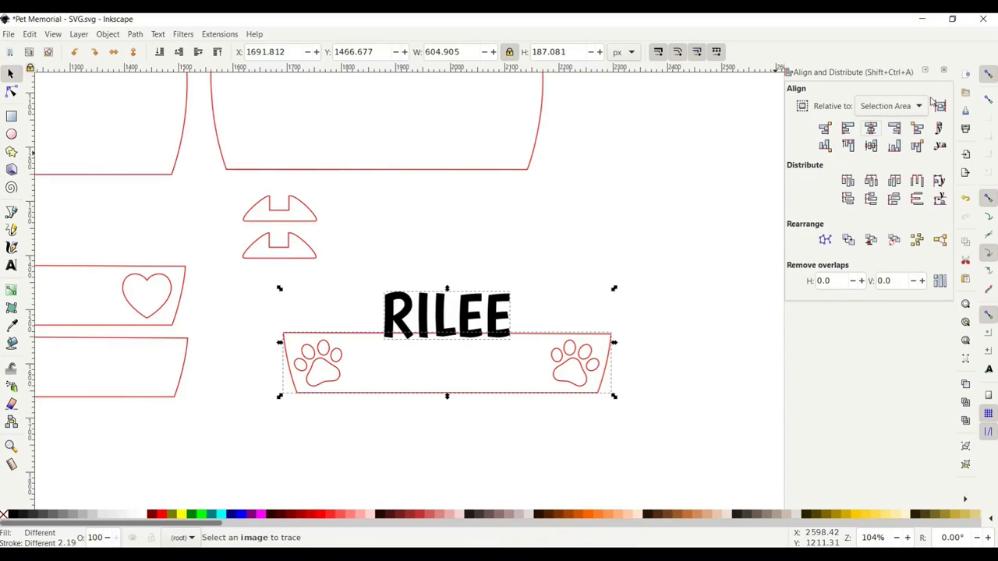
{"action": "left_click", "coordinate": [943, 69]}
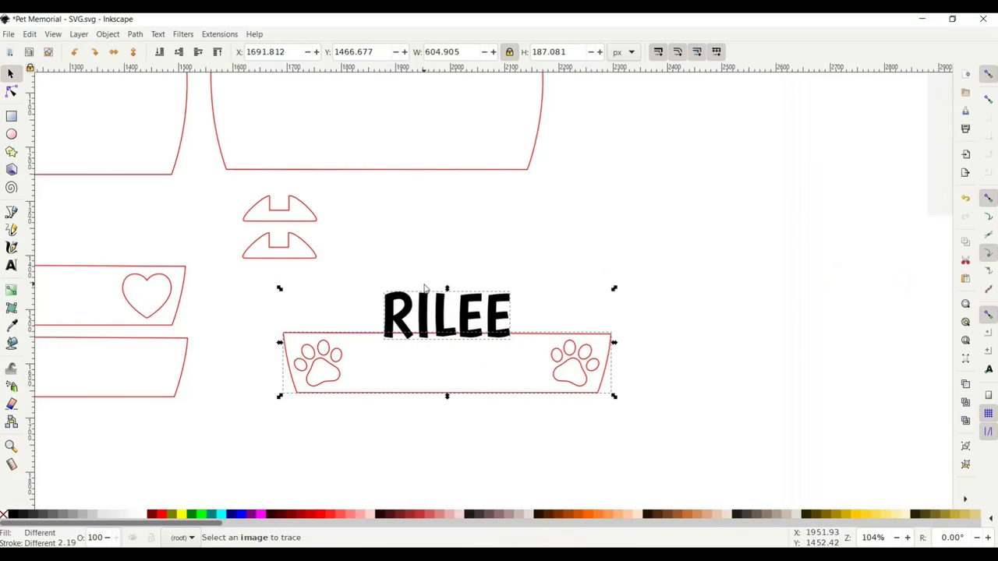
{"action": "left_click", "coordinate": [420, 237]}
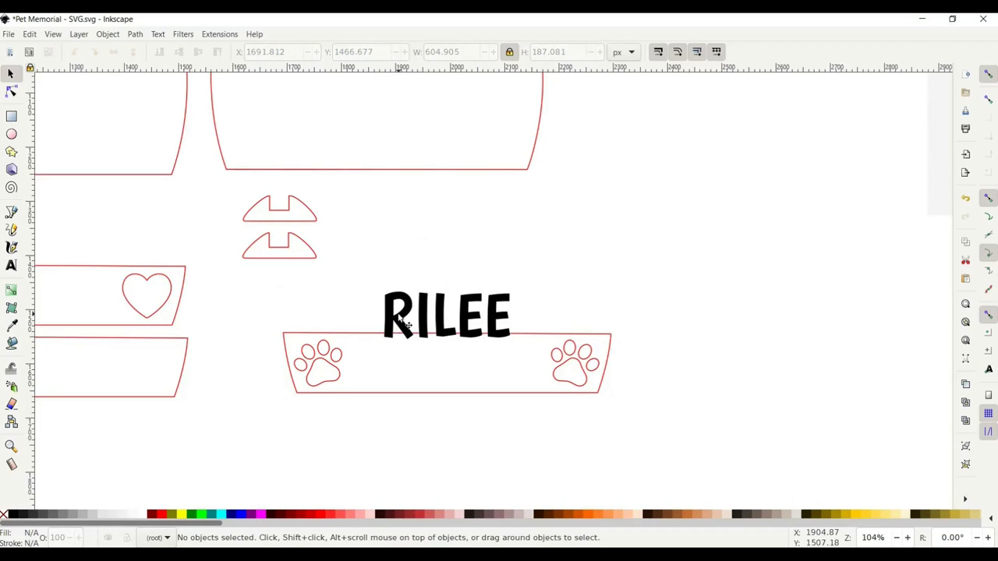
Remove the RILEE group's black fill and give it a red stroke.
{"action": "left_click", "coordinate": [403, 323]}
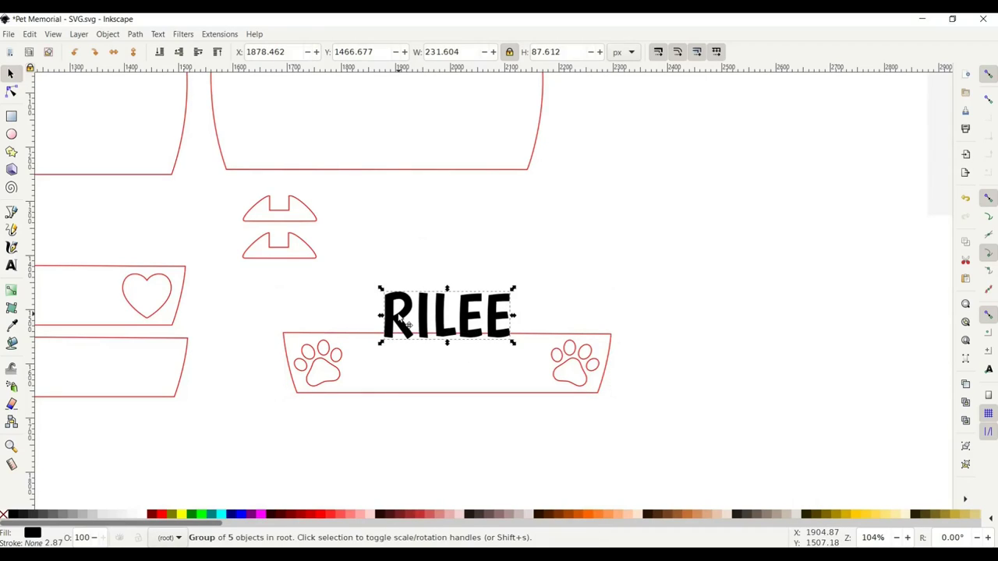
{"action": "left_click", "coordinate": [4, 518]}
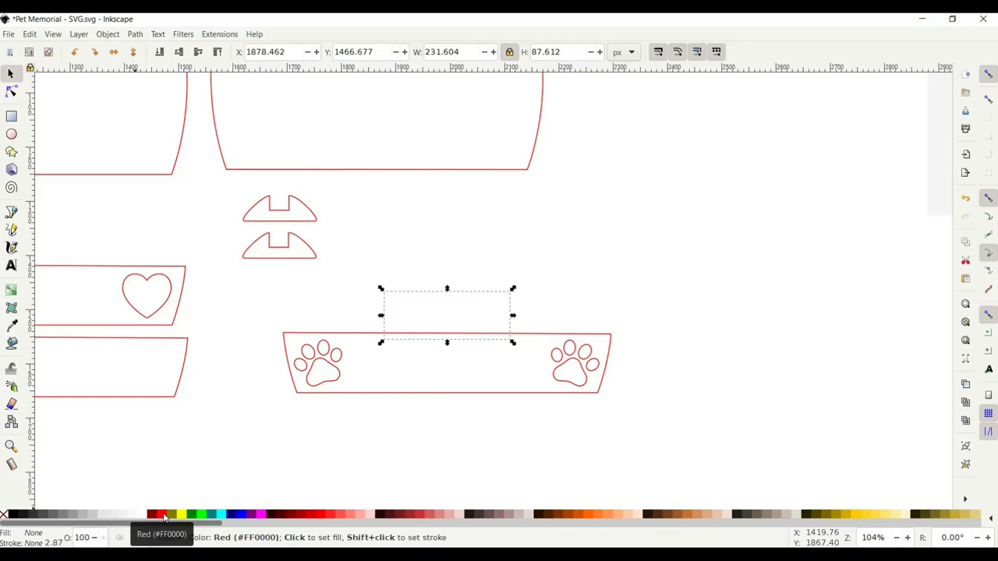
{"action": "right_click", "coordinate": [164, 517]}
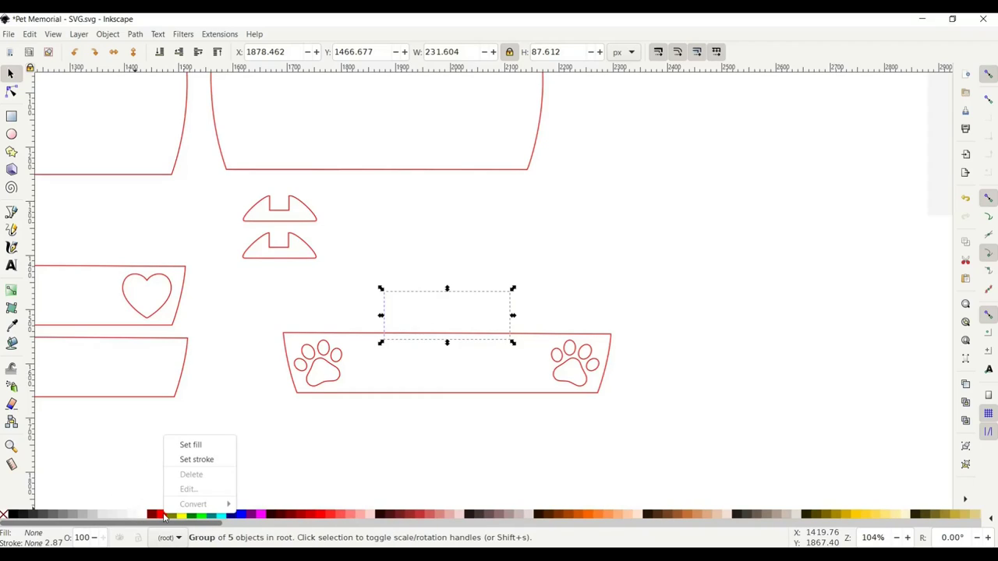
{"action": "left_click", "coordinate": [197, 459]}
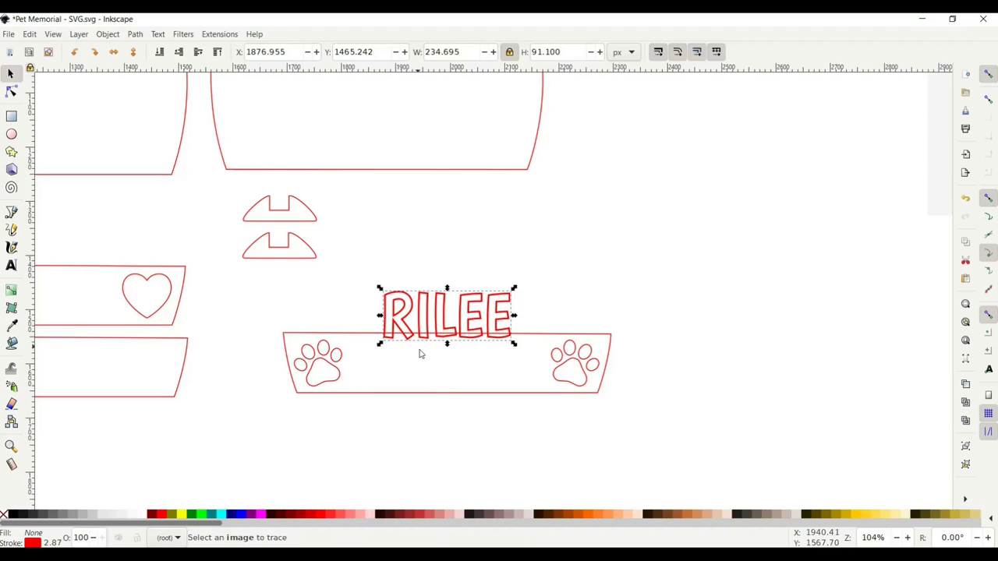
{"action": "left_click", "coordinate": [460, 426]}
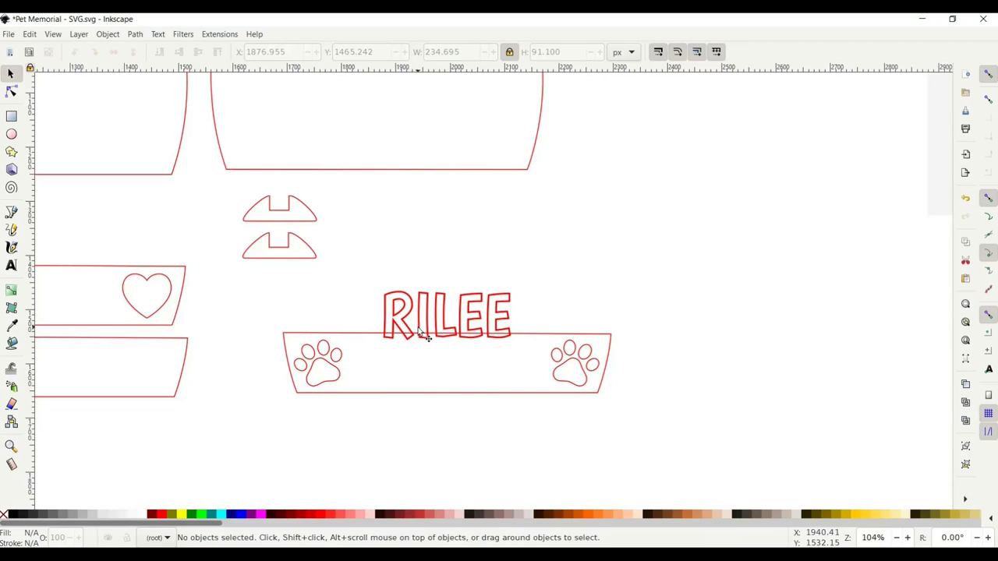
Ungroup RILEE and union it with the paw banner into one 604.904 × 187.836 px outline.
{"action": "left_click_drag", "start_coordinate": [372, 276], "coordinate": [532, 371]}
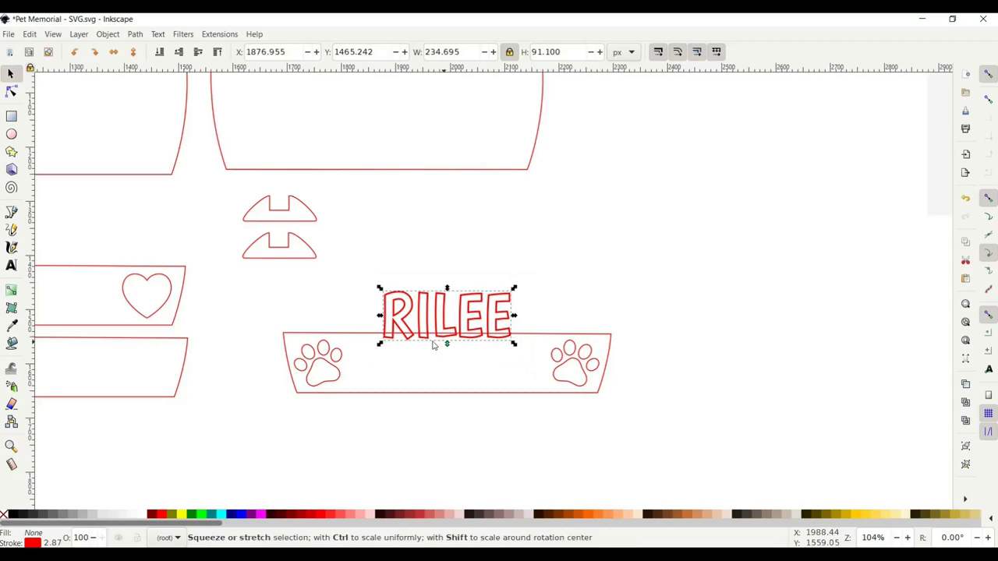
{"action": "key", "text": "shift"}
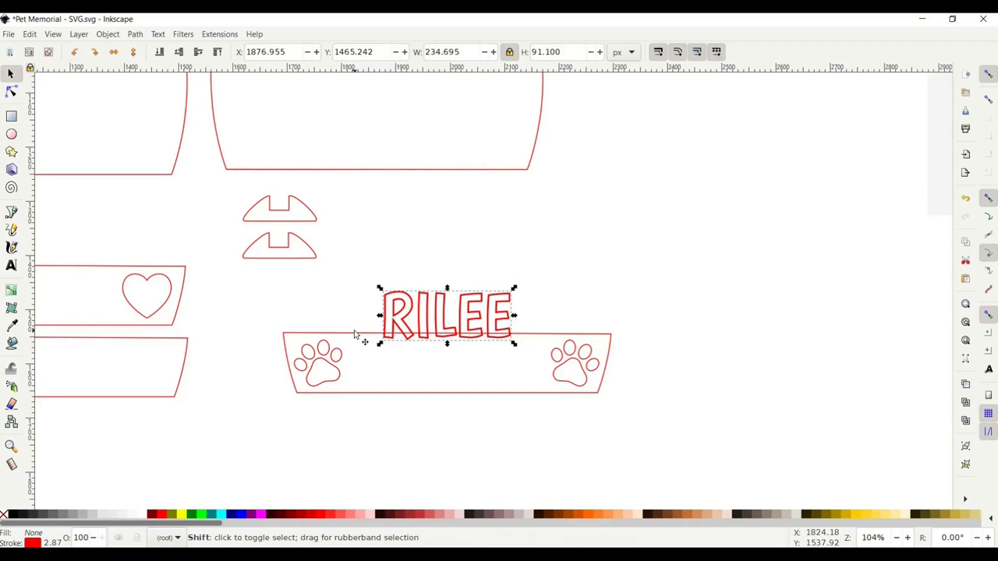
{"action": "left_click", "coordinate": [354, 334], "text": "shift"}
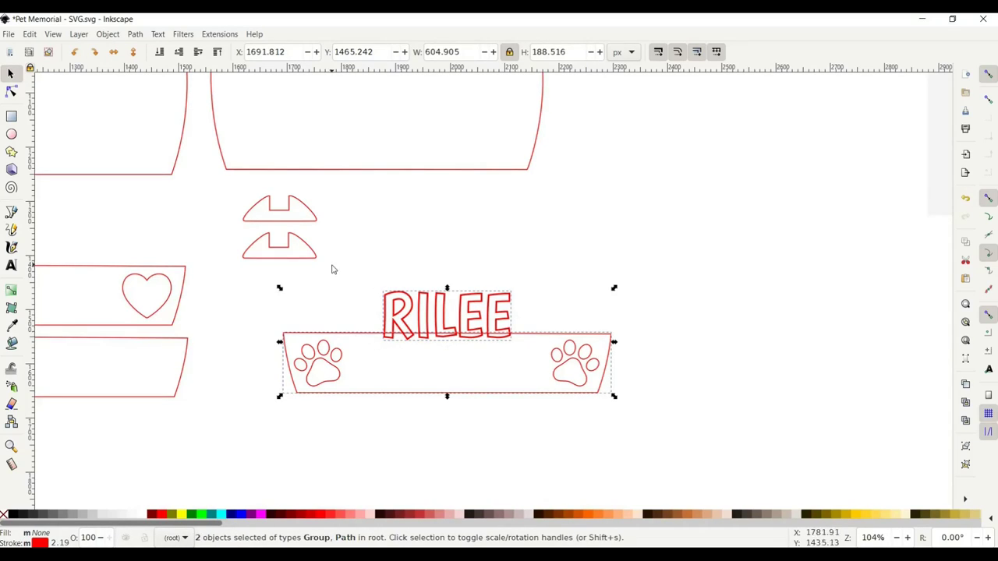
{"action": "left_click", "coordinate": [109, 36]}
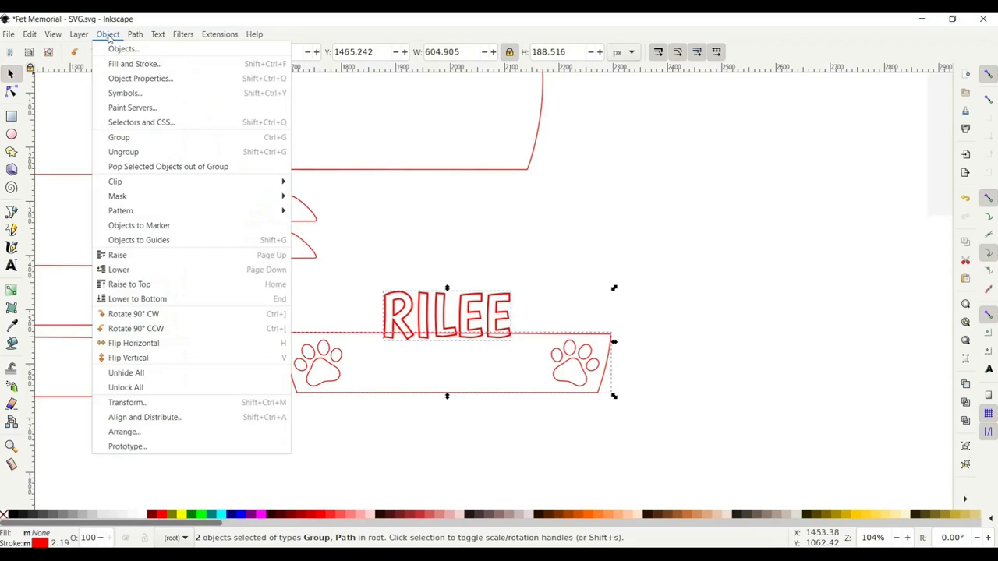
{"action": "left_click", "coordinate": [137, 154]}
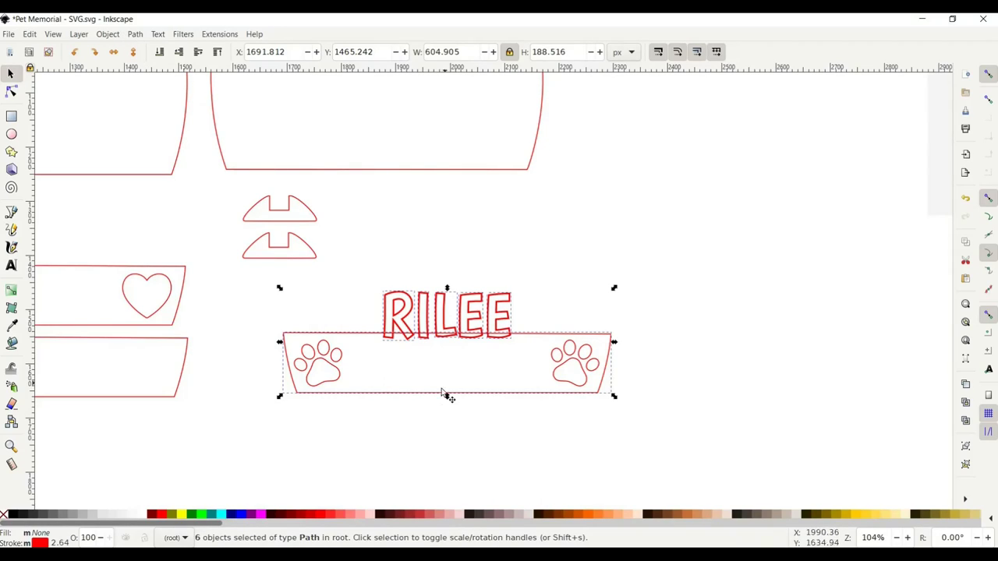
{"action": "left_click", "coordinate": [136, 35]}
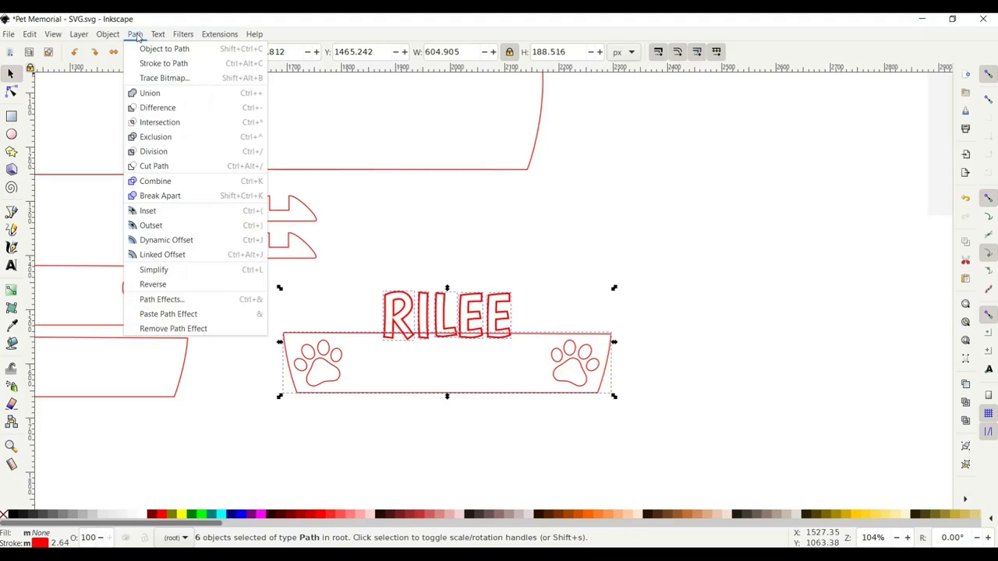
{"action": "left_click", "coordinate": [148, 93]}
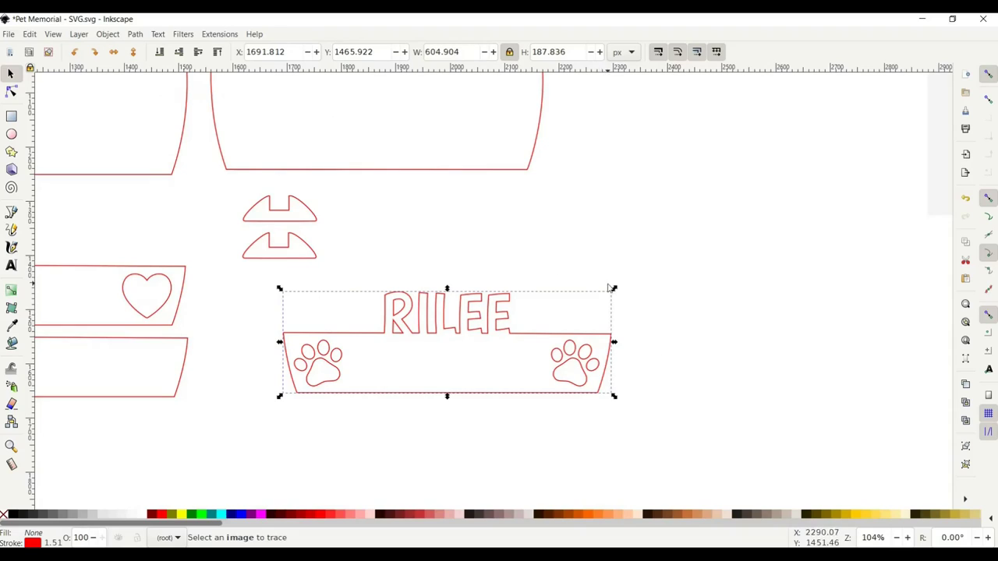
{"action": "left_click", "coordinate": [622, 253]}
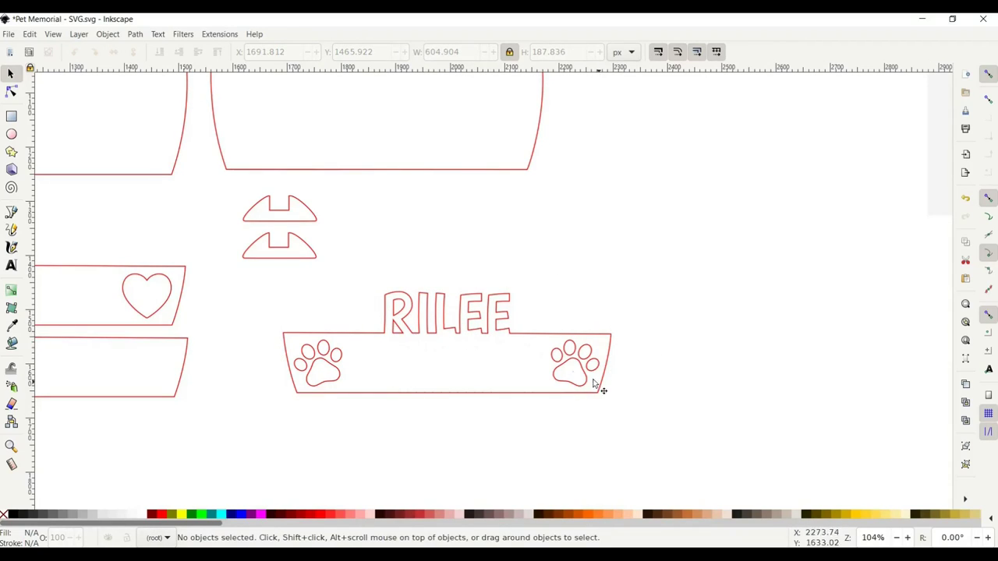
Move the RILEE banner and its paws up onto the dog arch plaque for a trial fit.
{"action": "left_click_drag", "start_coordinate": [649, 417], "coordinate": [235, 265]}
{"action": "key", "text": "minus"}
{"action": "scroll", "coordinate": [234, 263], "scroll_direction": "up", "scroll_amount": 3}
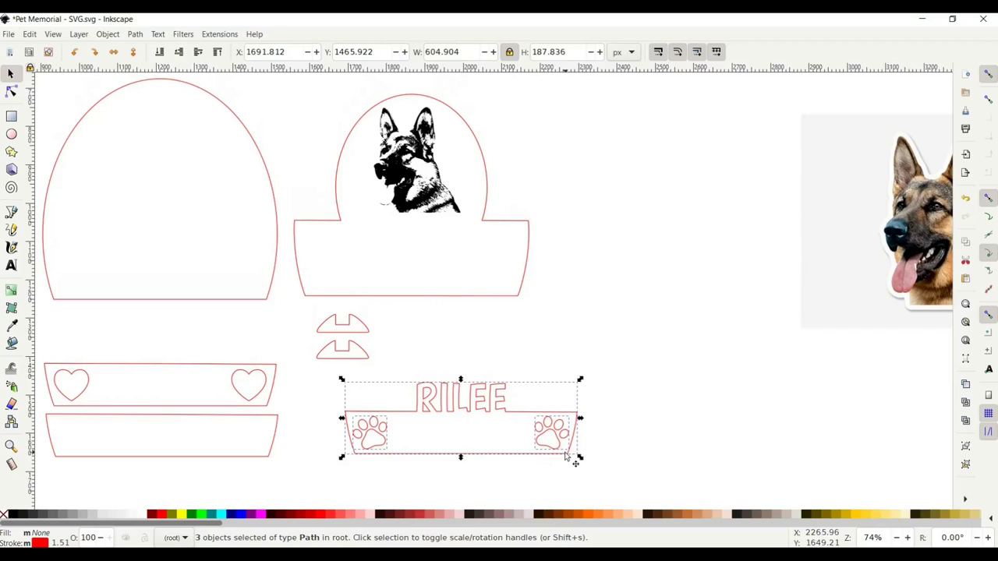
{"action": "left_click_drag", "start_coordinate": [575, 458], "coordinate": [513, 290]}
{"action": "left_click", "coordinate": [521, 372]}
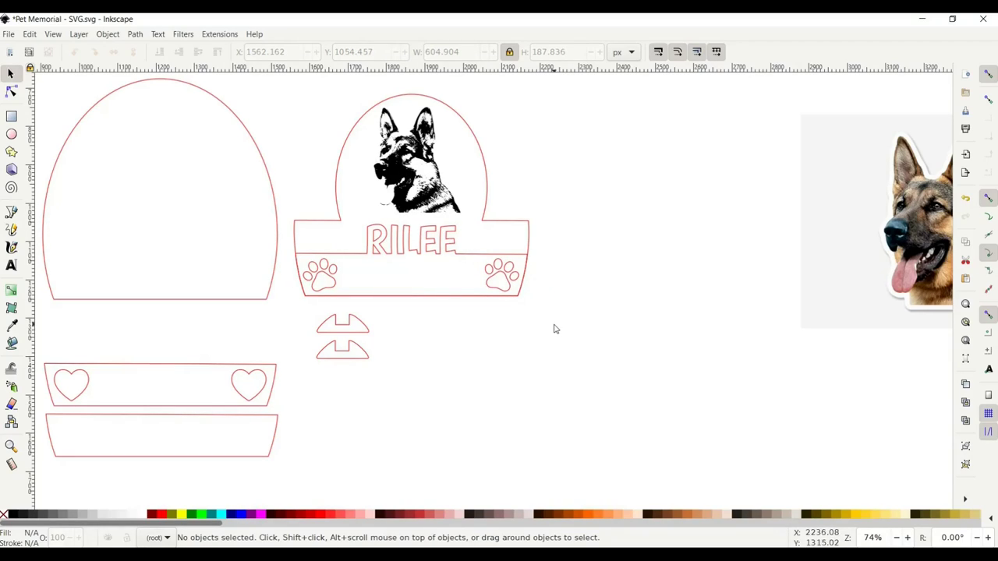
Move the banner back down below the arch to X 1605.633, Y 1467.438.
{"action": "left_click_drag", "start_coordinate": [553, 328], "coordinate": [278, 212]}
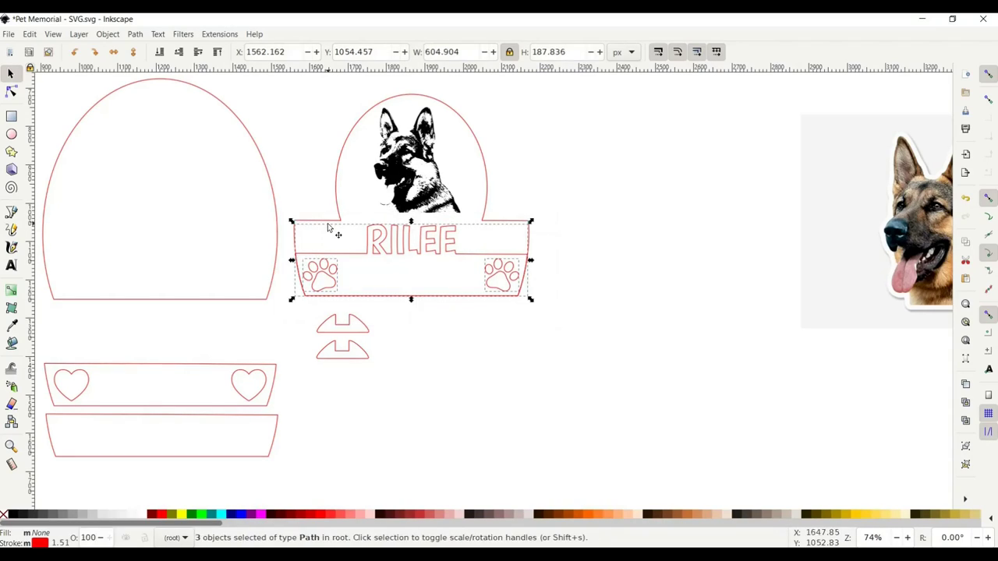
{"action": "left_click_drag", "start_coordinate": [492, 277], "coordinate": [511, 441]}
{"action": "scroll", "coordinate": [555, 335], "scroll_direction": "down", "scroll_amount": 2}
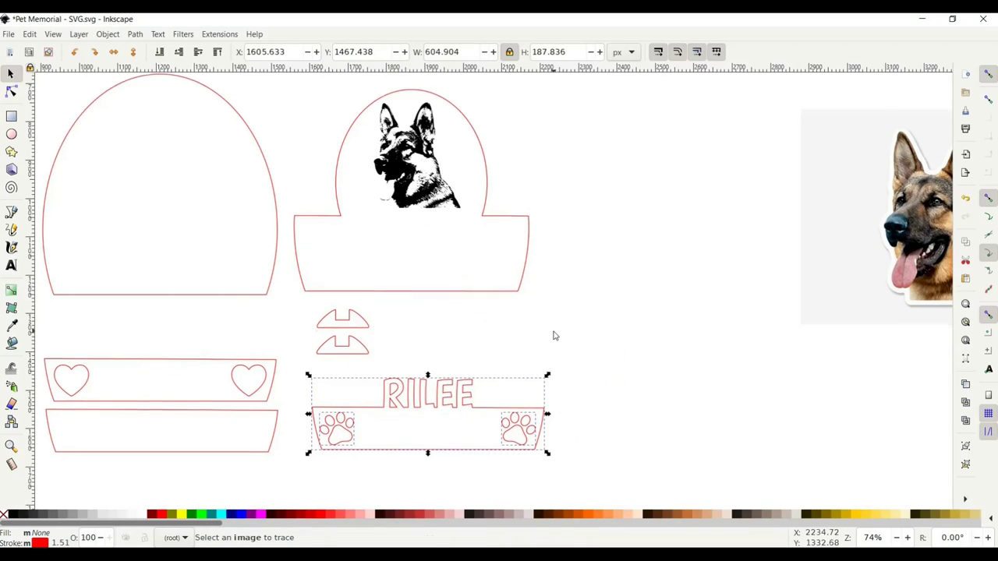
Add a 30 pt text line 'In loving memory' to the right of the nameplate.
{"action": "left_click", "coordinate": [613, 359]}
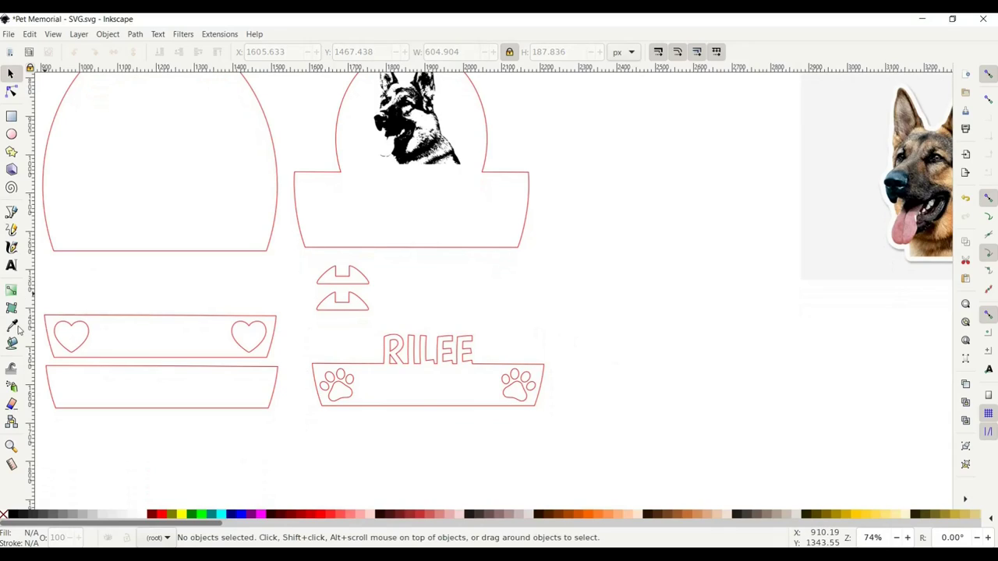
{"action": "left_click", "coordinate": [11, 266]}
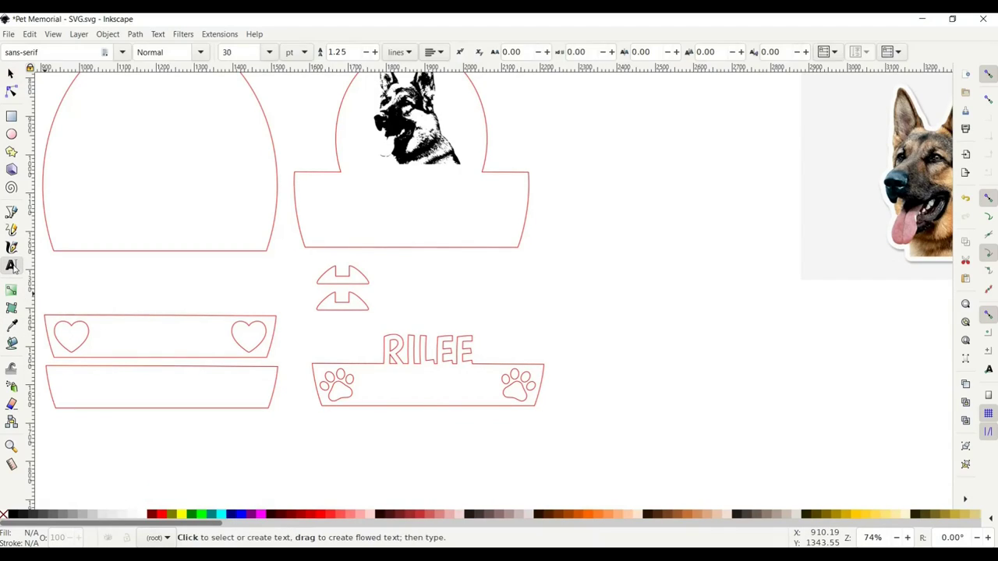
{"action": "left_click", "coordinate": [494, 290]}
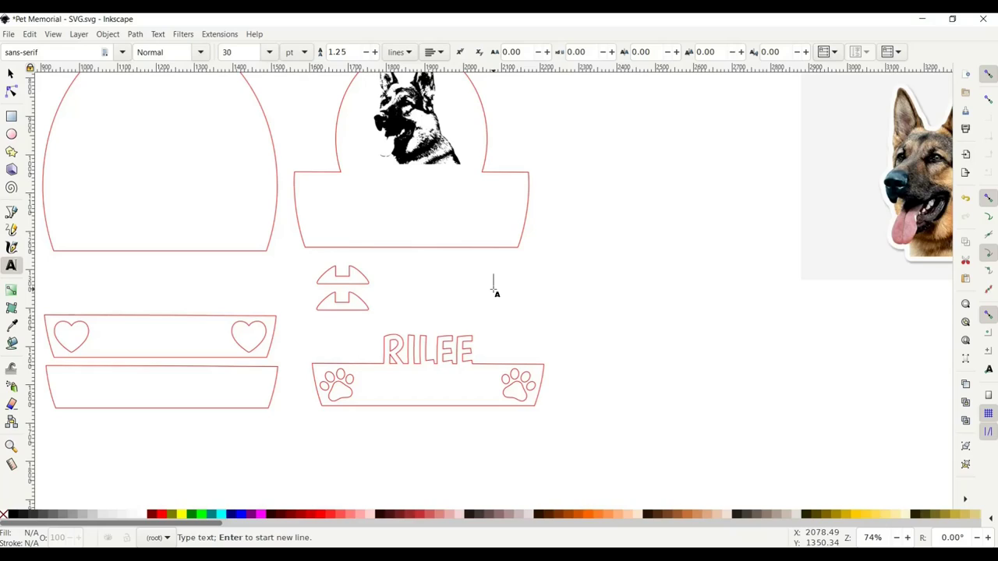
{"action": "type", "text": "In lo"}
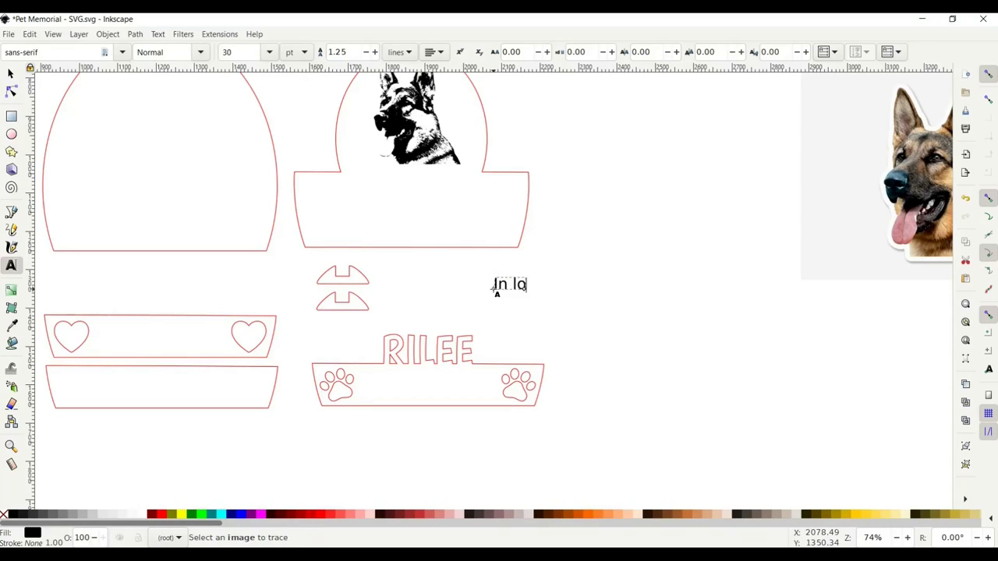
{"action": "type", "text": "ving memory"}
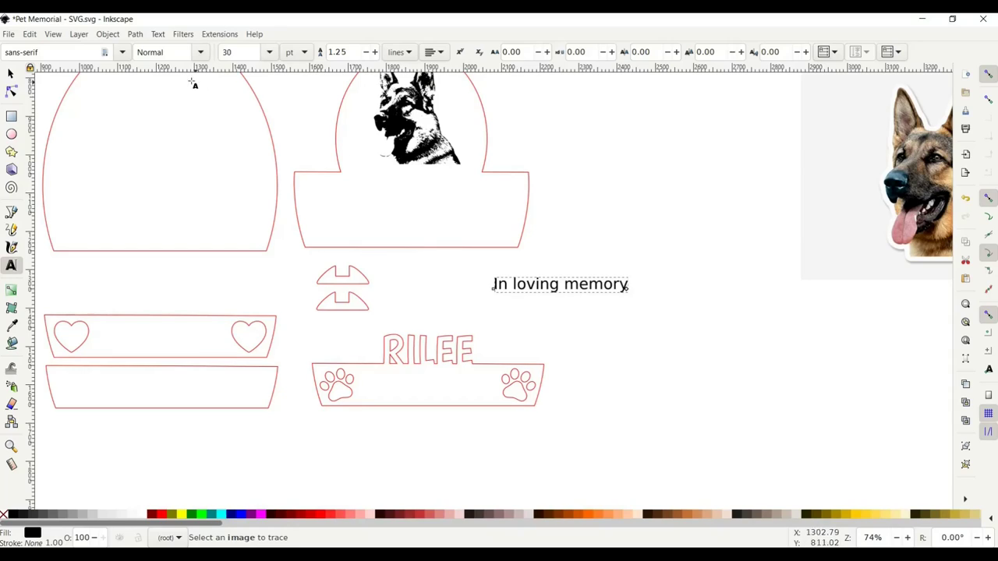
{"action": "left_click", "coordinate": [160, 35]}
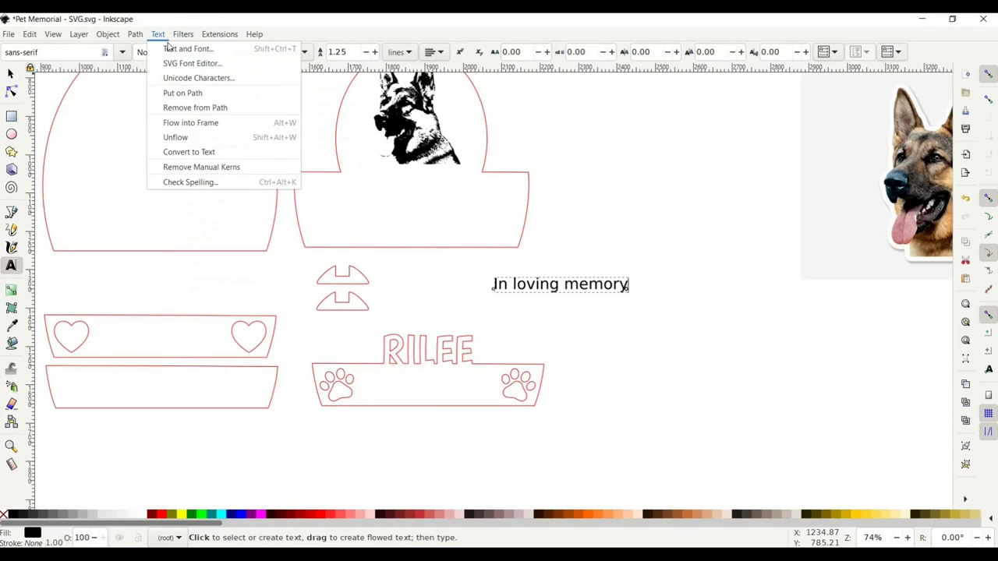
Apply the a Antara Distance script font to 'In loving memory' in Text and Font.
{"action": "left_click", "coordinate": [179, 50]}
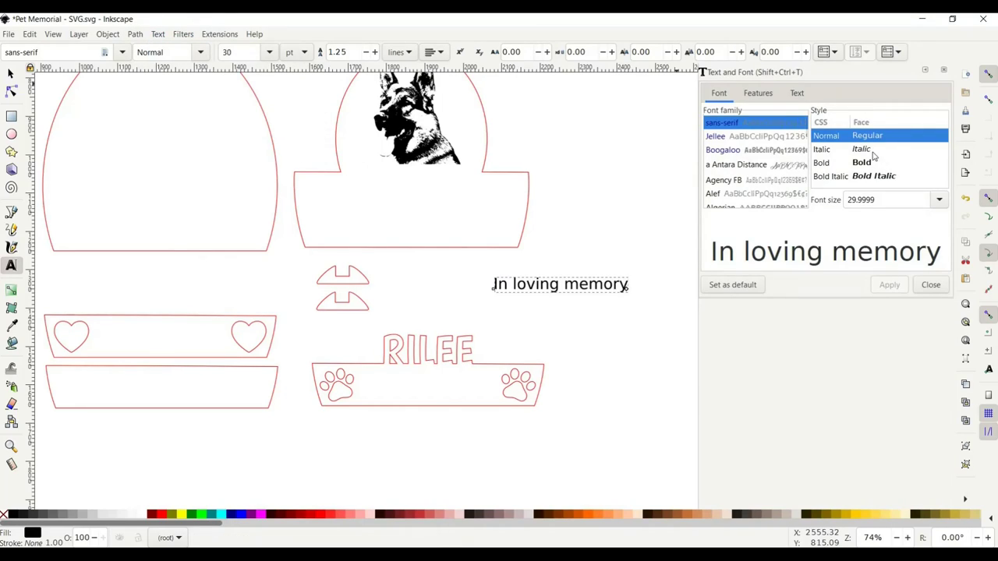
{"action": "left_click", "coordinate": [742, 166]}
{"action": "left_click", "coordinate": [741, 181]}
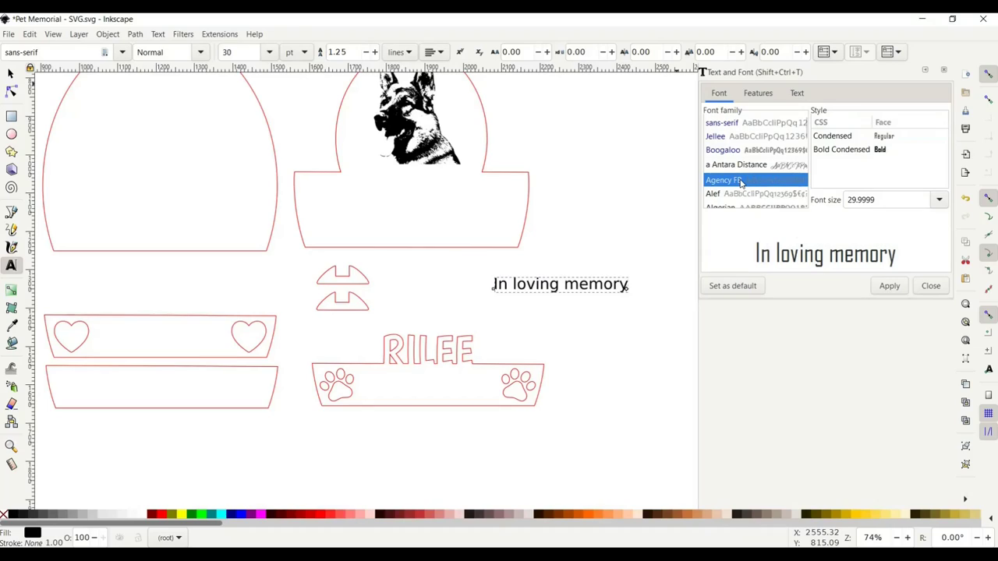
{"action": "left_click", "coordinate": [738, 166]}
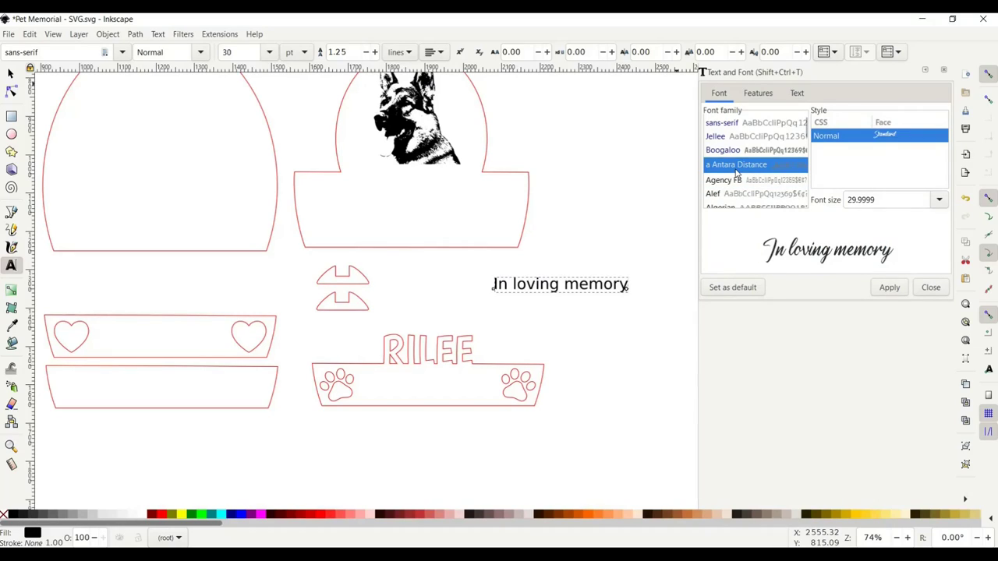
{"action": "left_click", "coordinate": [889, 288]}
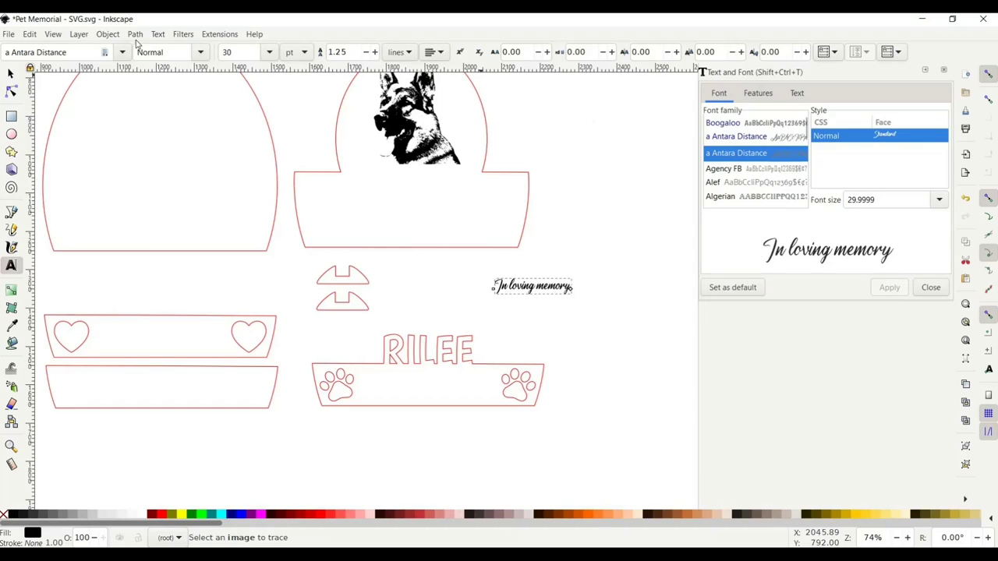
{"action": "left_click", "coordinate": [943, 70]}
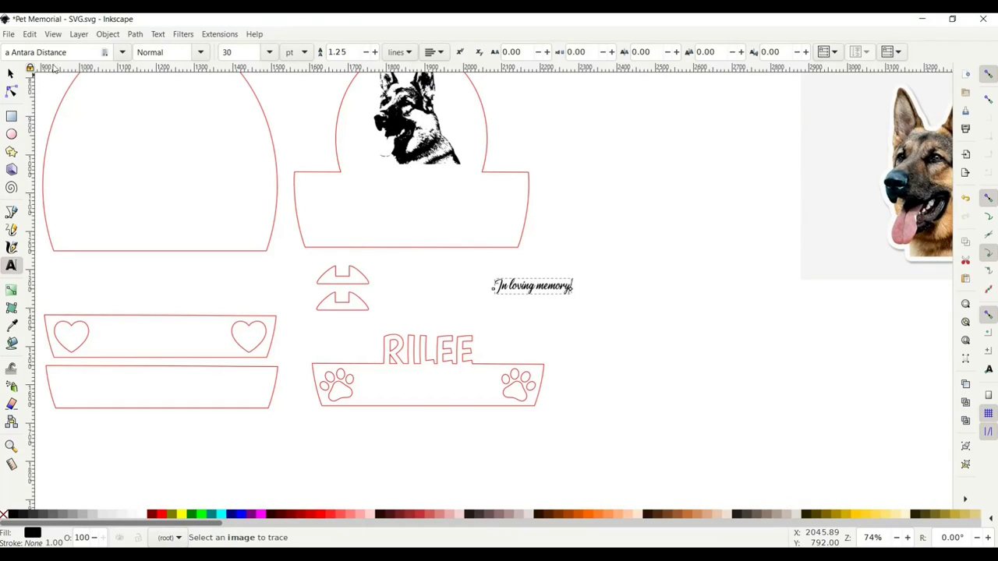
Convert 'In loving memory' to paths, enlarge it between the paws, and colour it fuchsia (#FF00FF).
{"action": "left_click", "coordinate": [11, 73]}
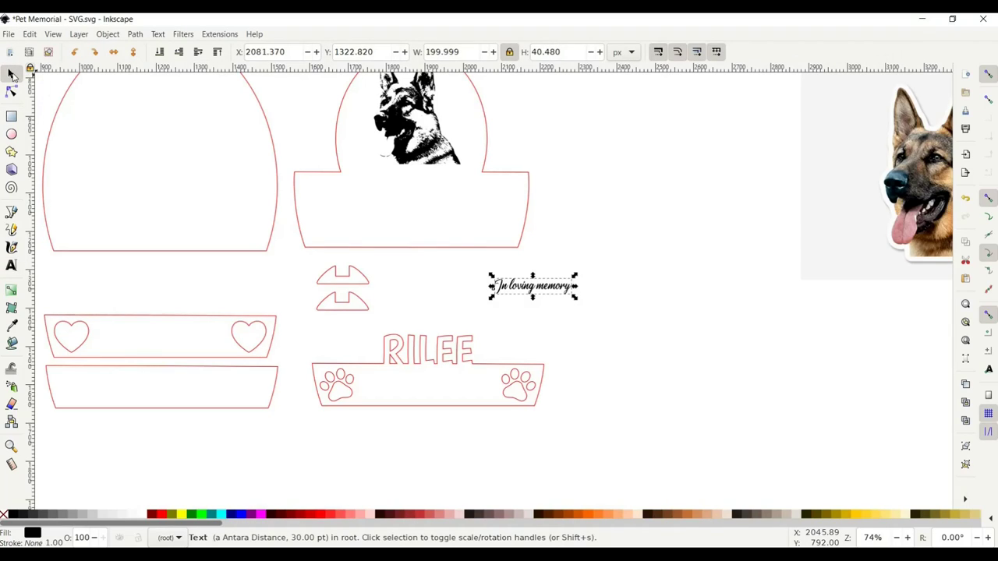
{"action": "left_click", "coordinate": [136, 35]}
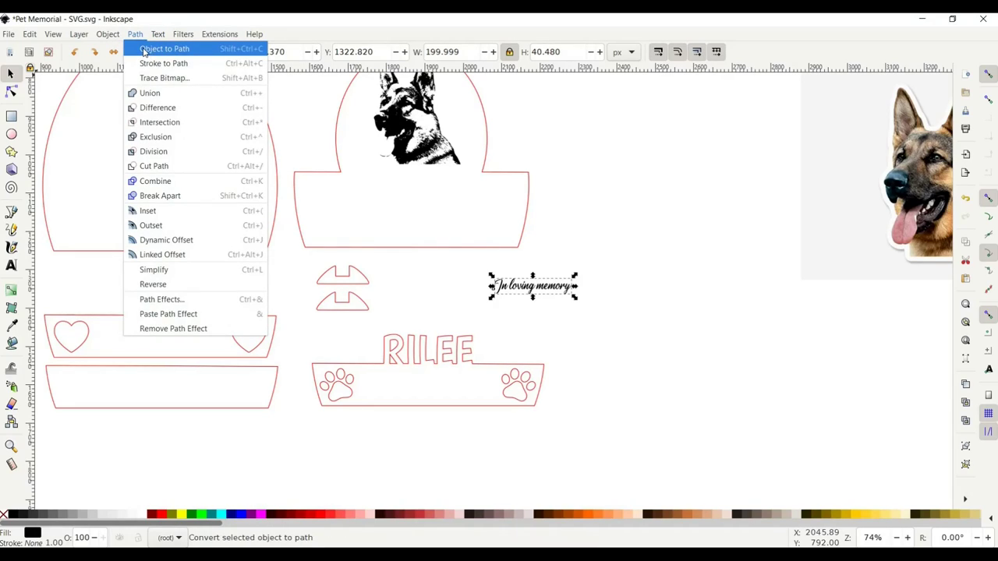
{"action": "left_click", "coordinate": [145, 49]}
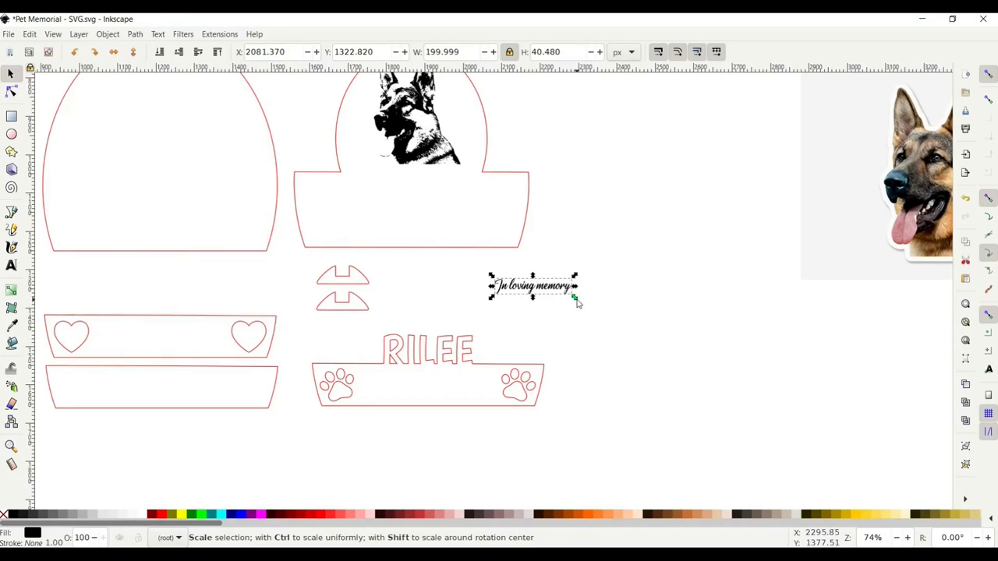
{"action": "left_click_drag", "start_coordinate": [577, 300], "coordinate": [460, 394]}
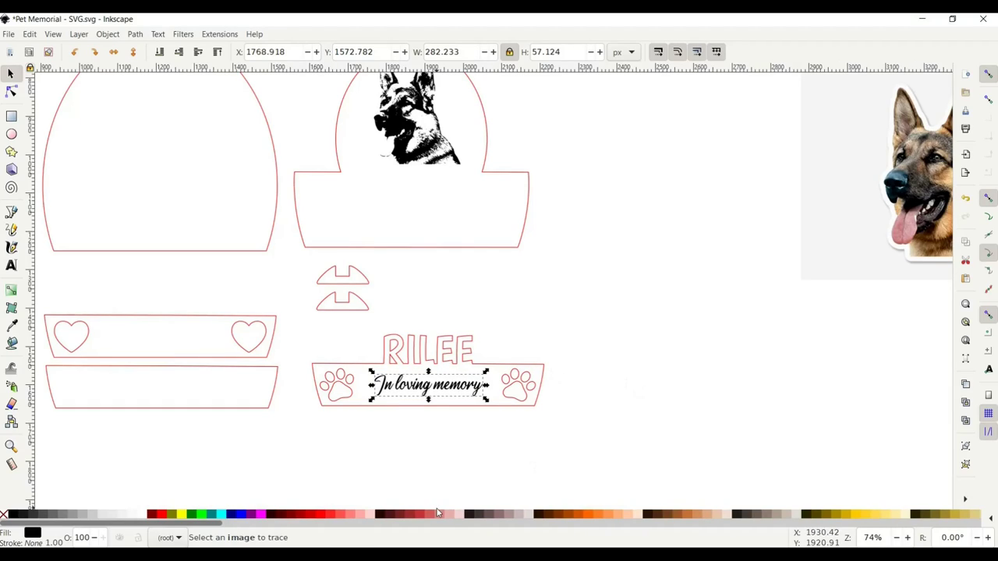
{"action": "left_click", "coordinate": [262, 516]}
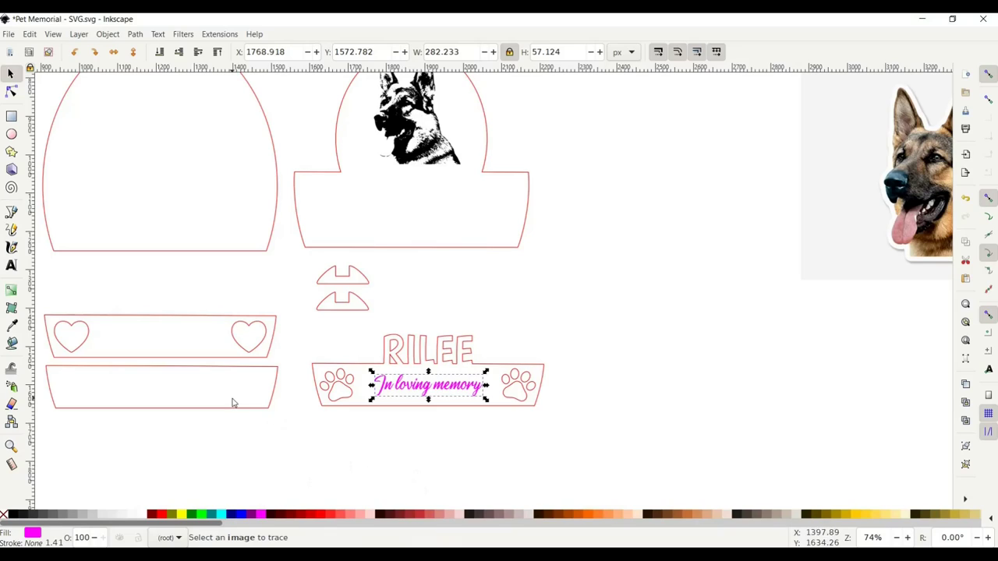
Ungroup the 14 script letters and union them into a single 258-node path.
{"action": "left_click", "coordinate": [555, 460]}
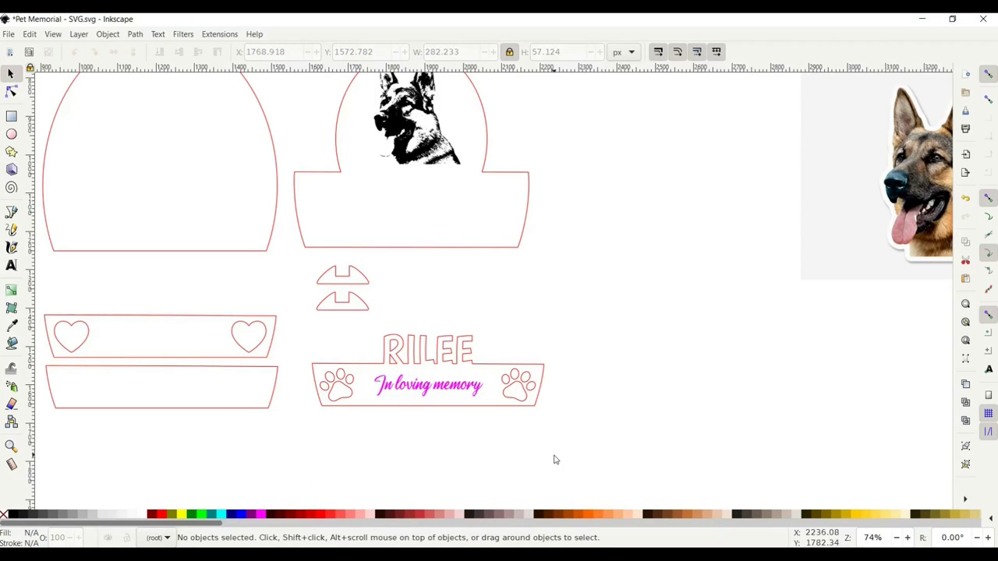
{"action": "left_click", "coordinate": [431, 387]}
{"action": "scroll", "coordinate": [431, 388], "scroll_direction": "up", "scroll_amount": 2, "text": "ctrl"}
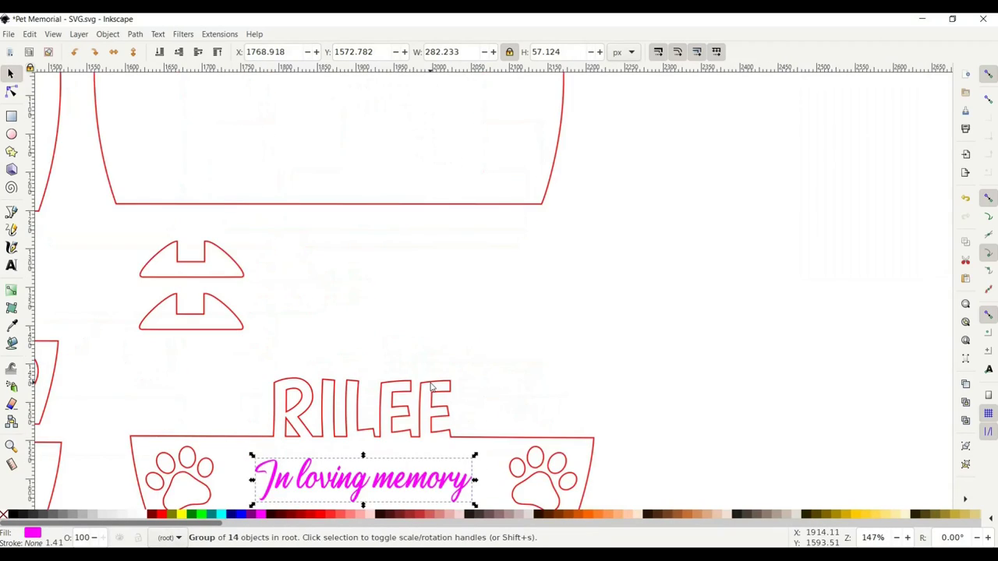
{"action": "scroll", "coordinate": [432, 387], "scroll_direction": "down", "scroll_amount": 5}
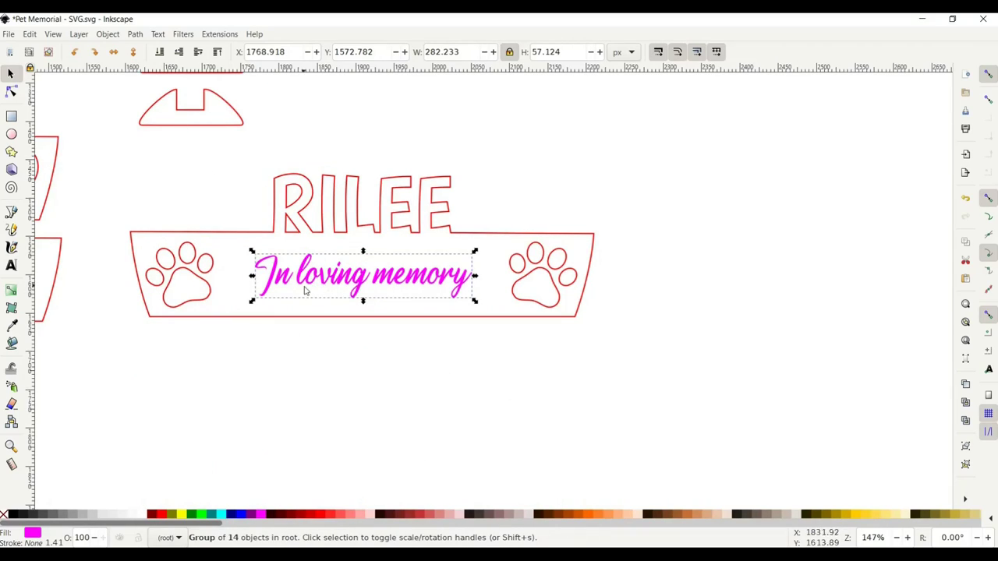
{"action": "left_click", "coordinate": [110, 36]}
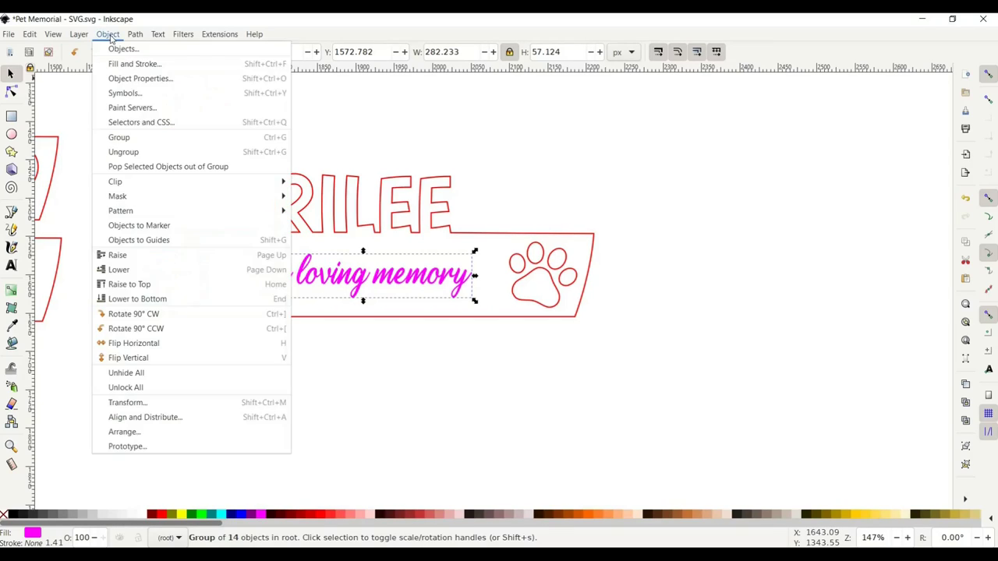
{"action": "left_click", "coordinate": [138, 153]}
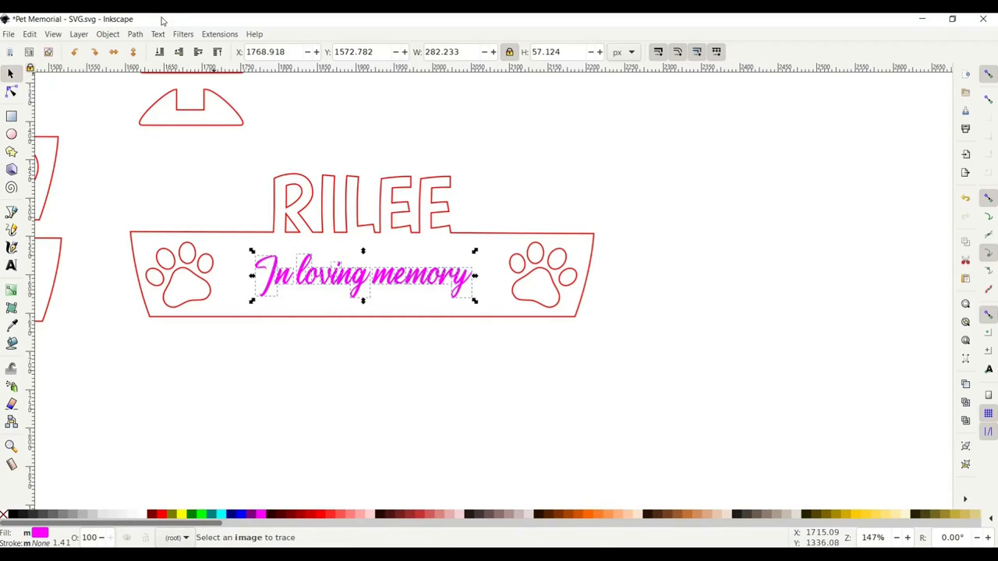
{"action": "left_click", "coordinate": [136, 35]}
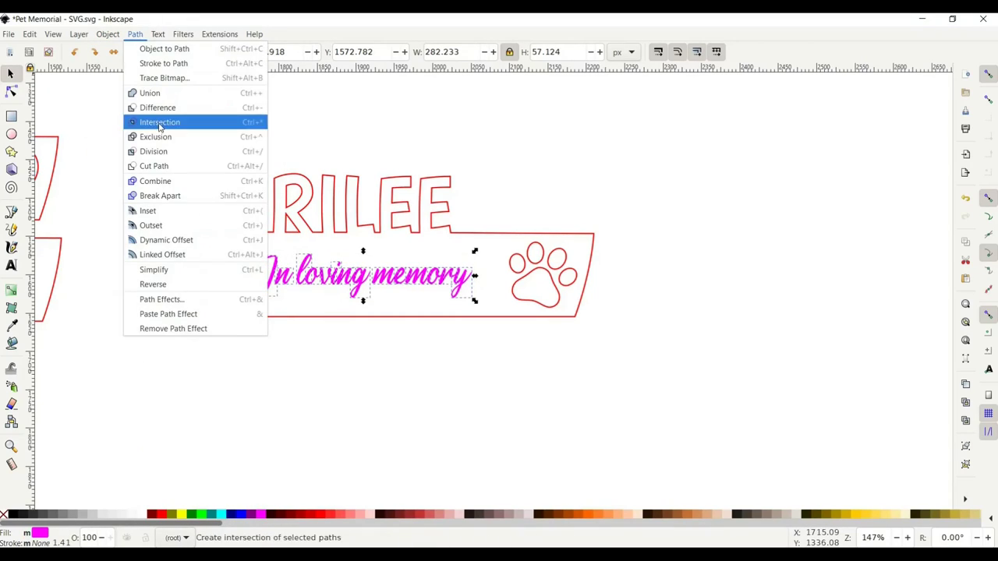
{"action": "left_click", "coordinate": [152, 96]}
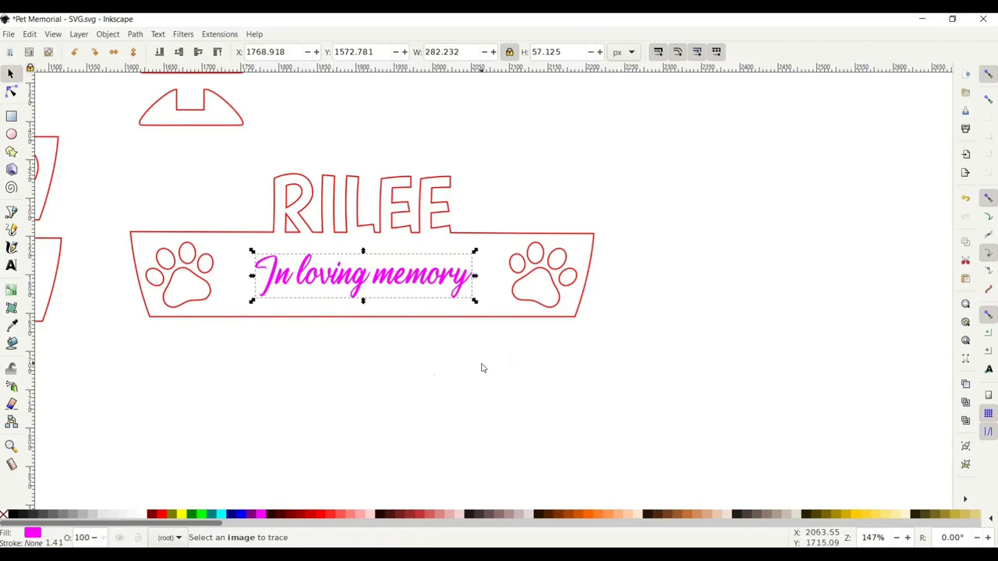
{"action": "scroll", "coordinate": [371, 357], "scroll_direction": "up", "scroll_amount": 2}
{"action": "scroll", "coordinate": [371, 357], "scroll_direction": "left", "scroll_amount": 4}
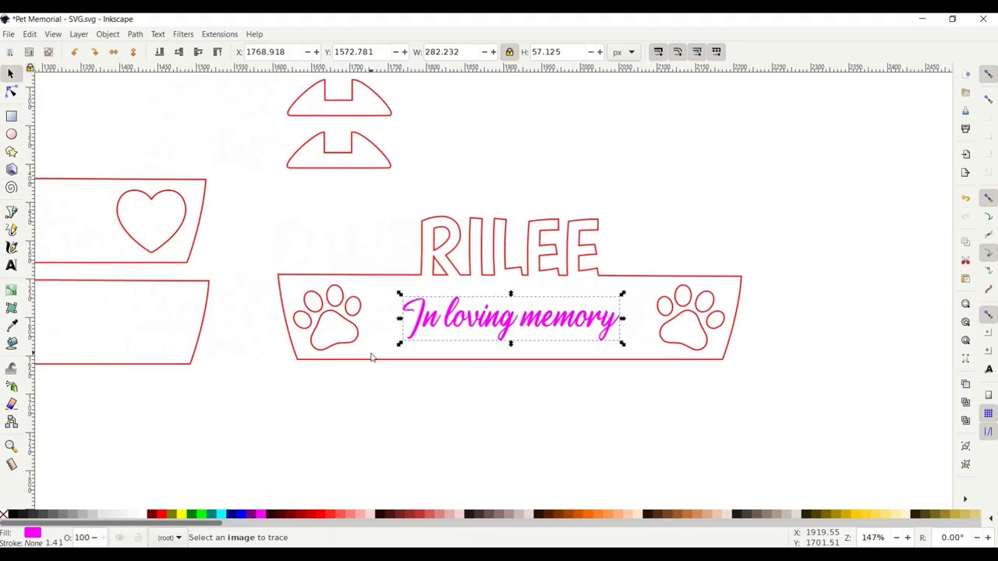
{"action": "key", "text": "minus"}
{"action": "key", "text": "minus"}
{"action": "key", "text": "minus"}
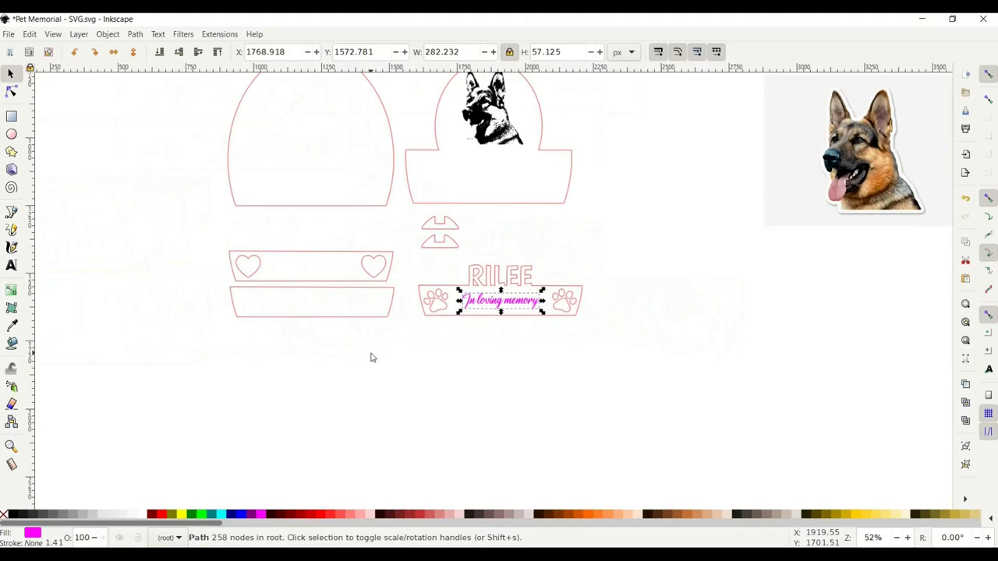
Select the RILEE outline, both paw cutouts and the fuchsia script, and group them with Ctrl+G.
{"action": "key", "text": "plus"}
{"action": "scroll", "coordinate": [371, 357], "scroll_direction": "up", "scroll_amount": 4}
{"action": "scroll", "coordinate": [371, 357], "scroll_direction": "right", "scroll_amount": 2}
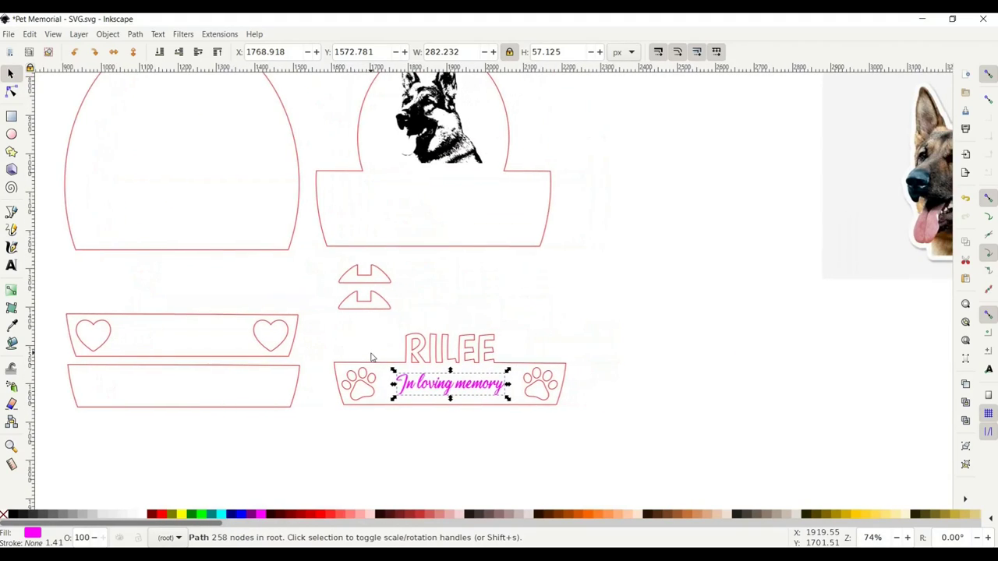
{"action": "left_click", "coordinate": [569, 445]}
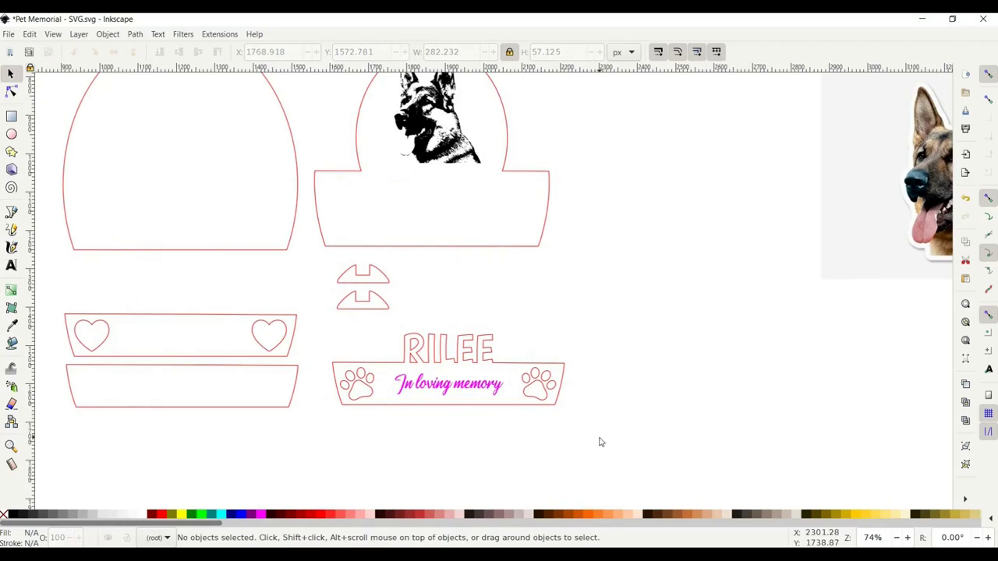
{"action": "left_click_drag", "start_coordinate": [602, 442], "coordinate": [322, 319]}
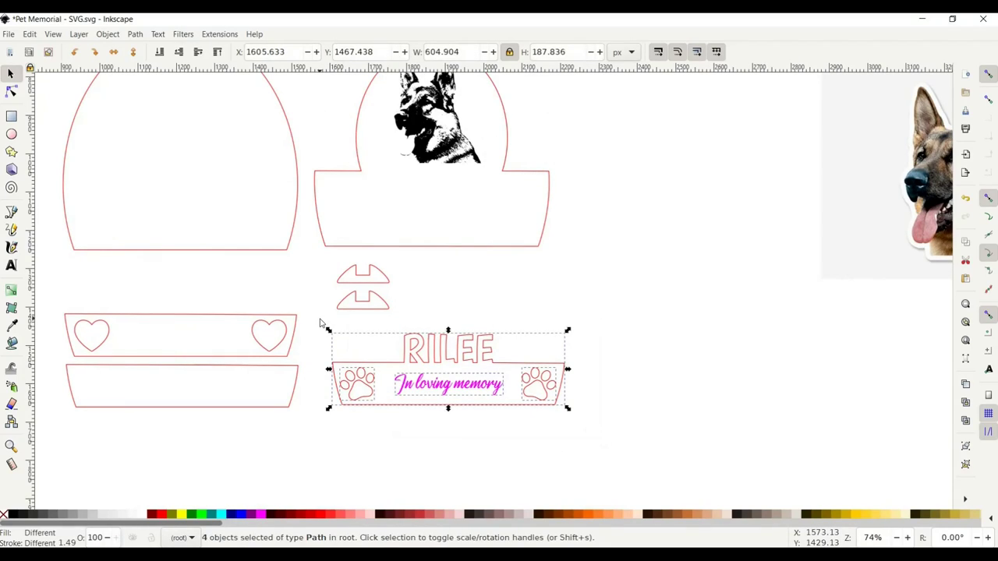
{"action": "key", "text": "ctrl+g"}
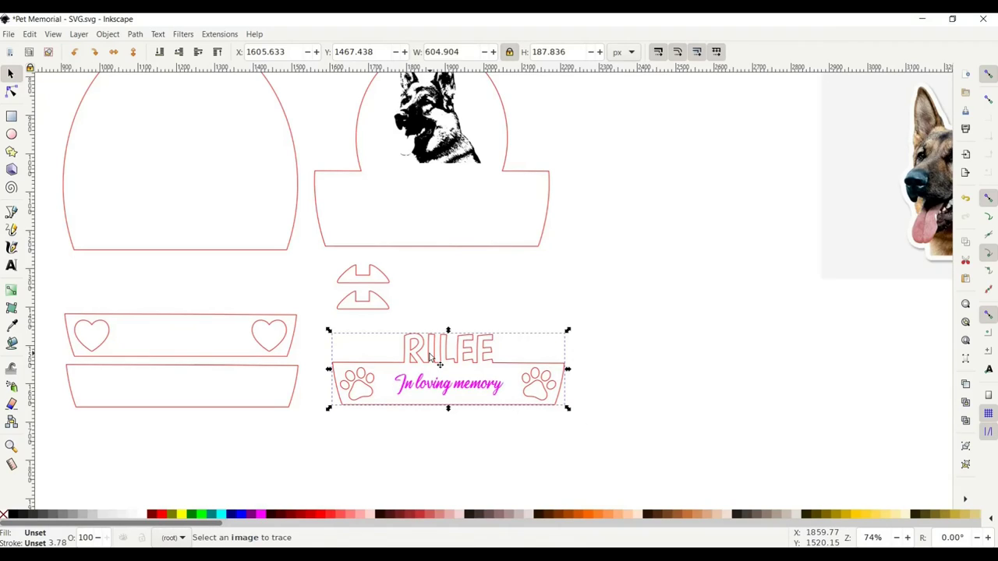
{"action": "left_click_drag", "start_coordinate": [639, 457], "coordinate": [642, 410]}
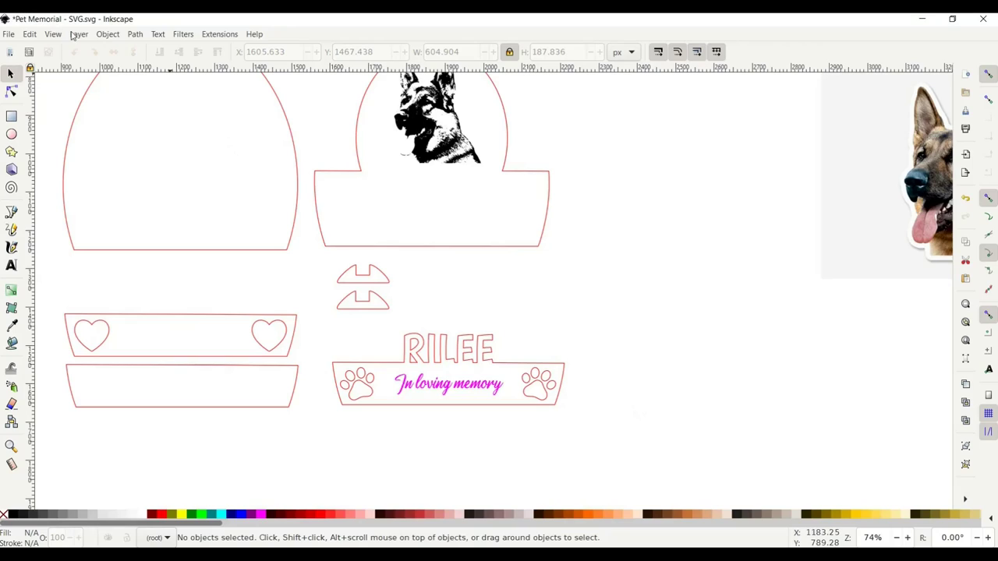
{"action": "left_click", "coordinate": [110, 36]}
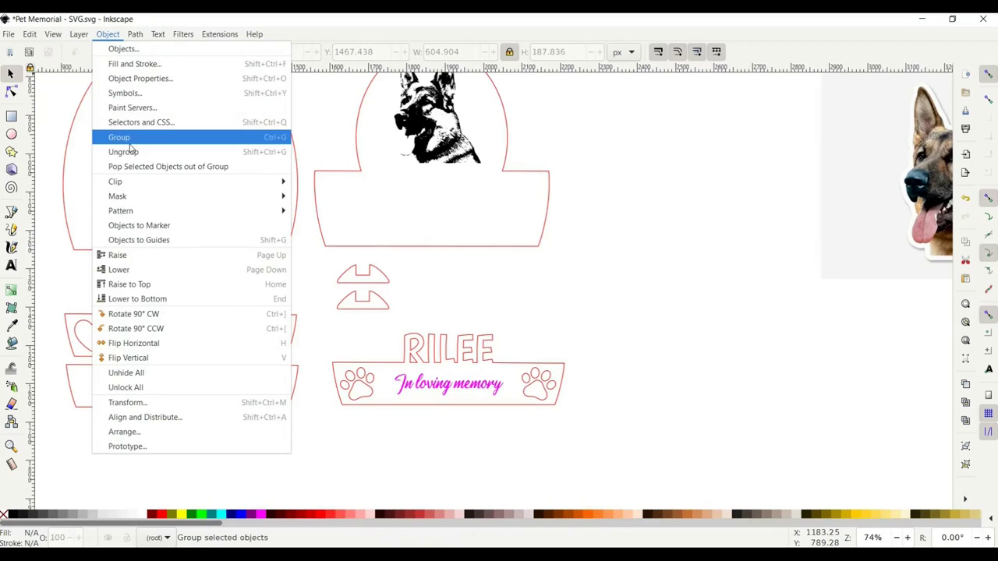
{"action": "left_click", "coordinate": [621, 286]}
{"action": "scroll", "coordinate": [622, 290], "scroll_direction": "up", "scroll_amount": 2}
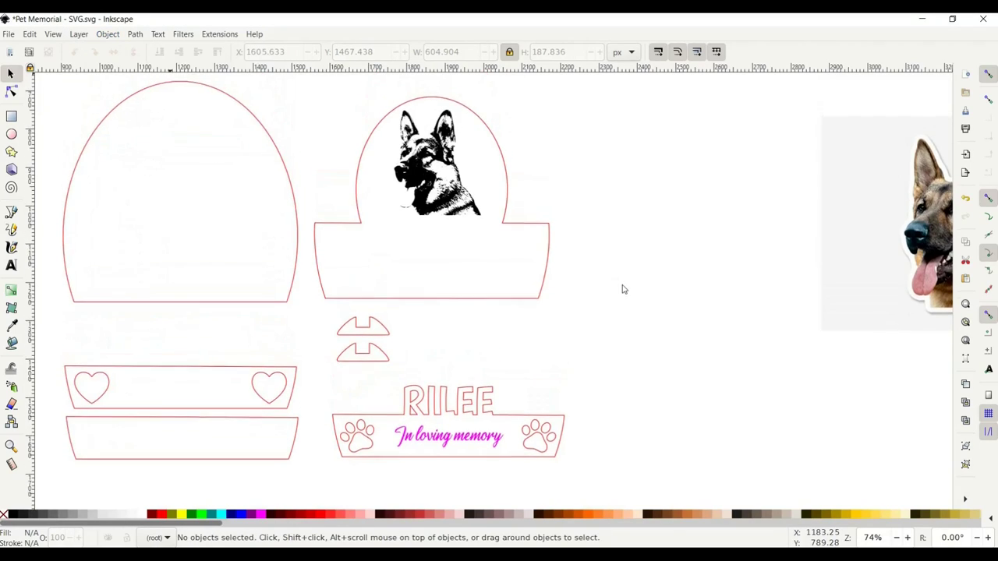